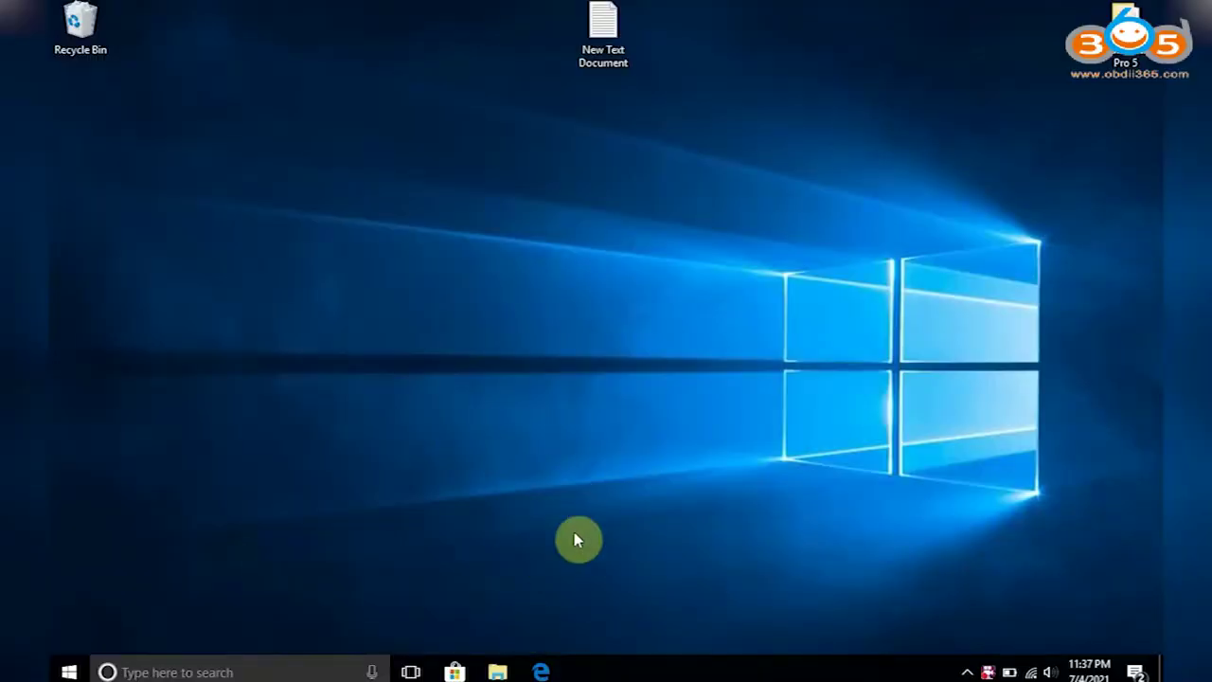
Step: Launch Edge and load the Vident Technology homepage at videnttech.com from the address-bar autocomplete
click(539, 672)
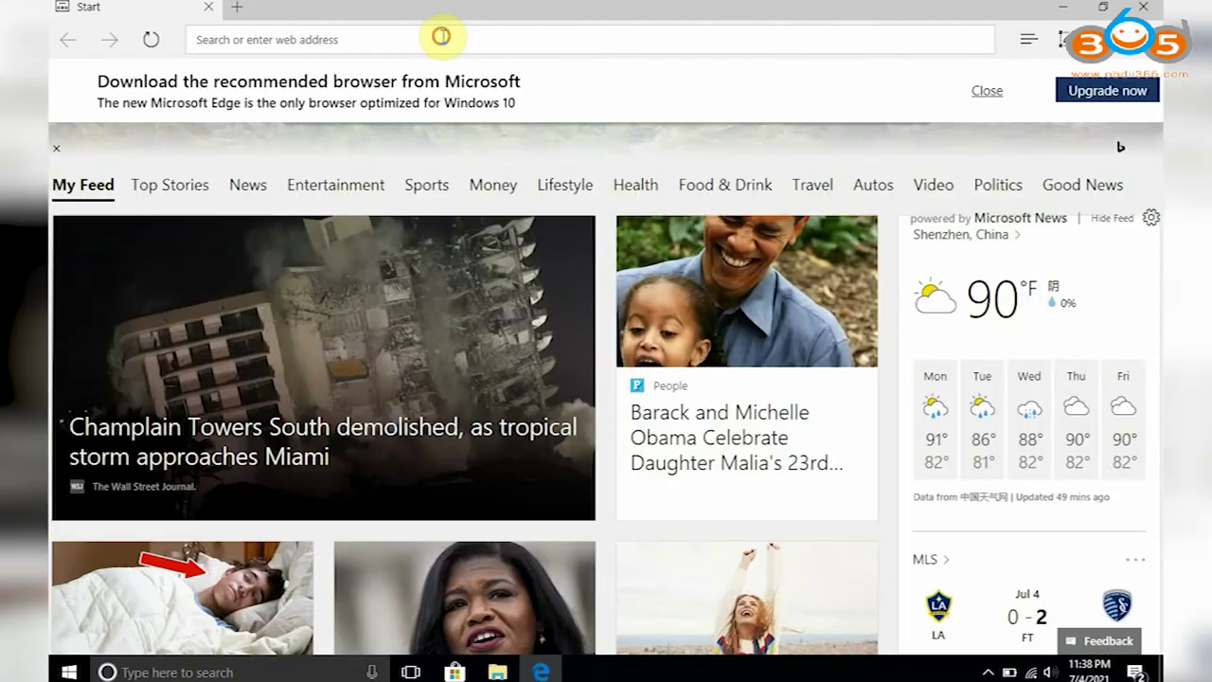
click(443, 37)
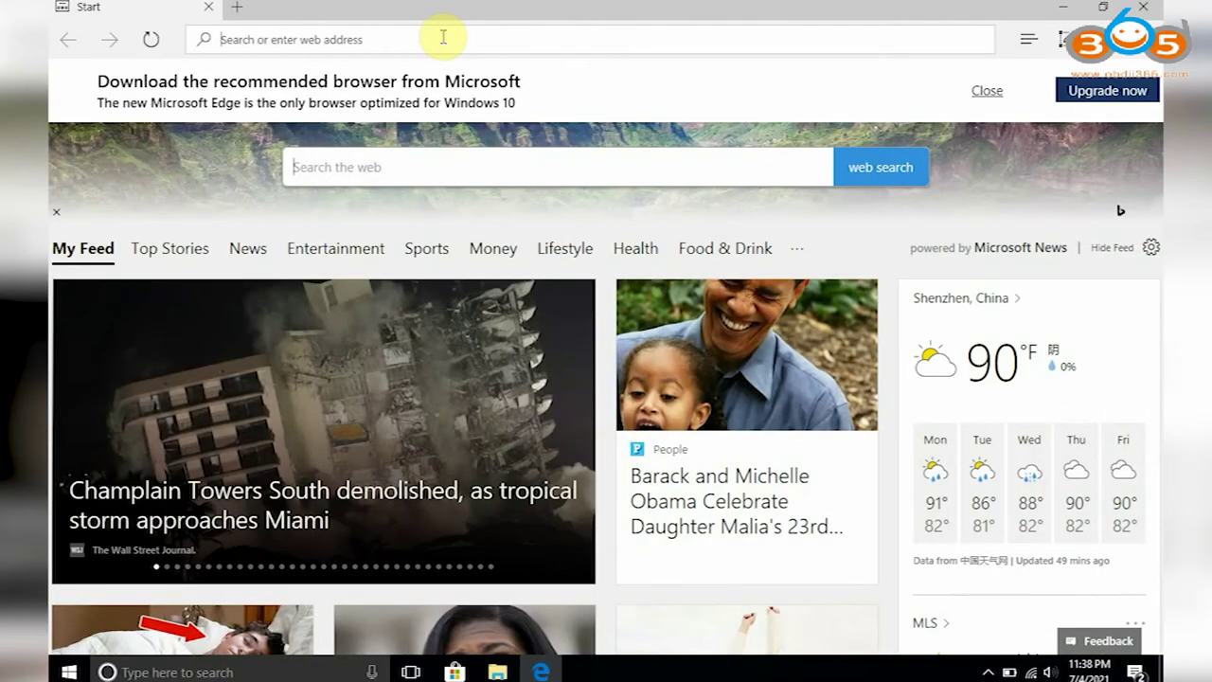
text(videnttech.com/)
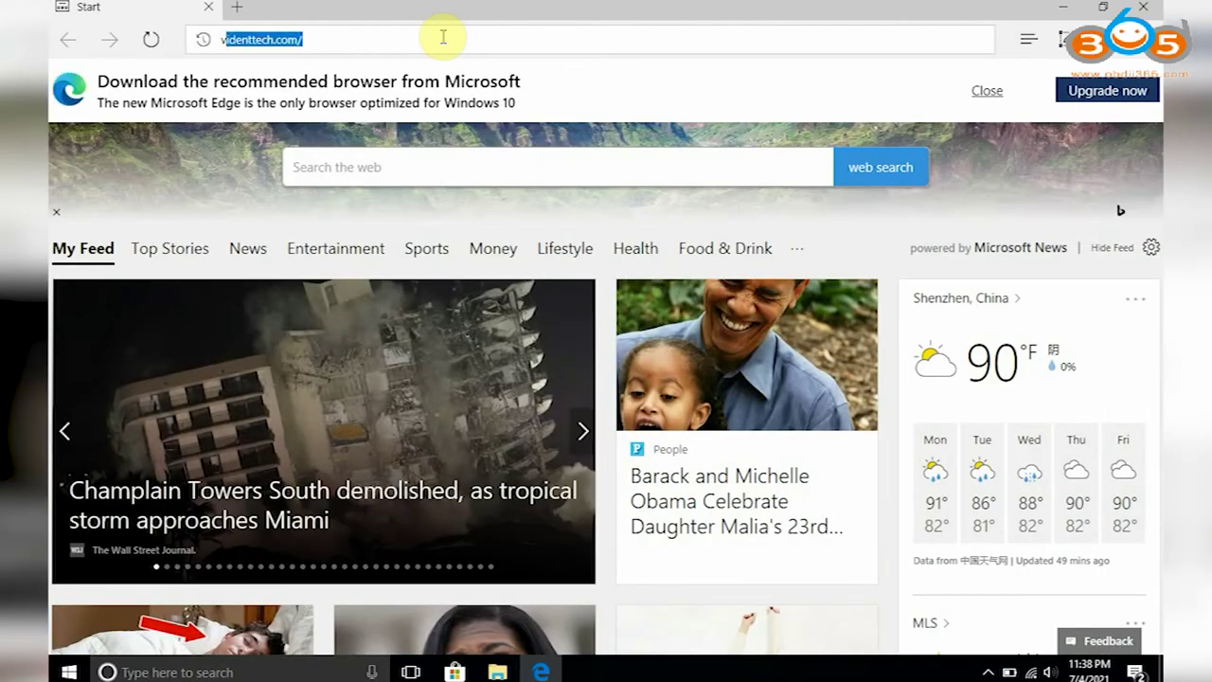
key(Return)
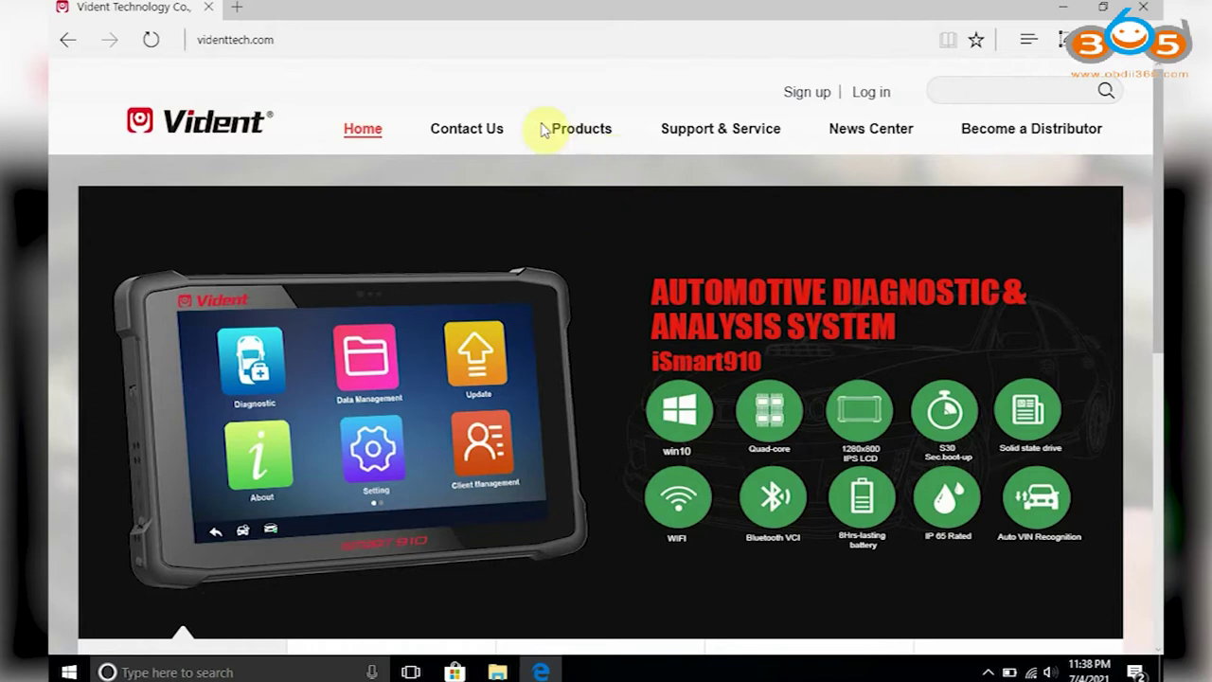
Step: Go to Products > iAuto-Full System scan tools > iAuto702Pro and show its Download list
mouse_move(571, 126)
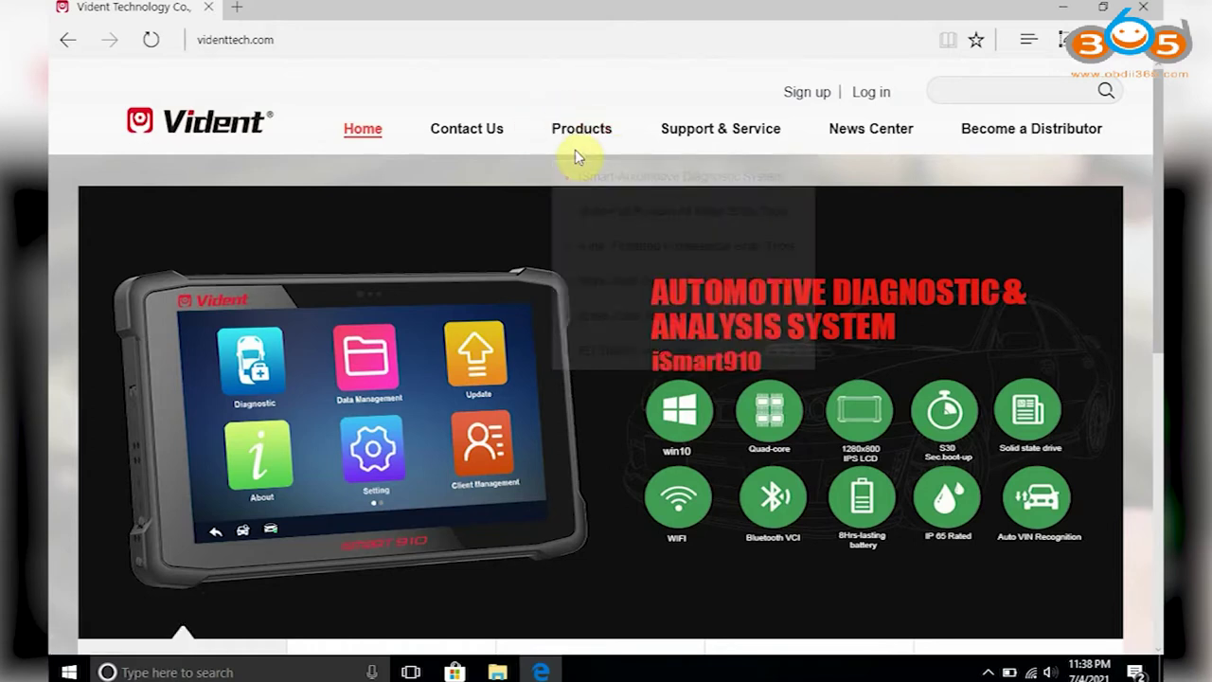
click(577, 138)
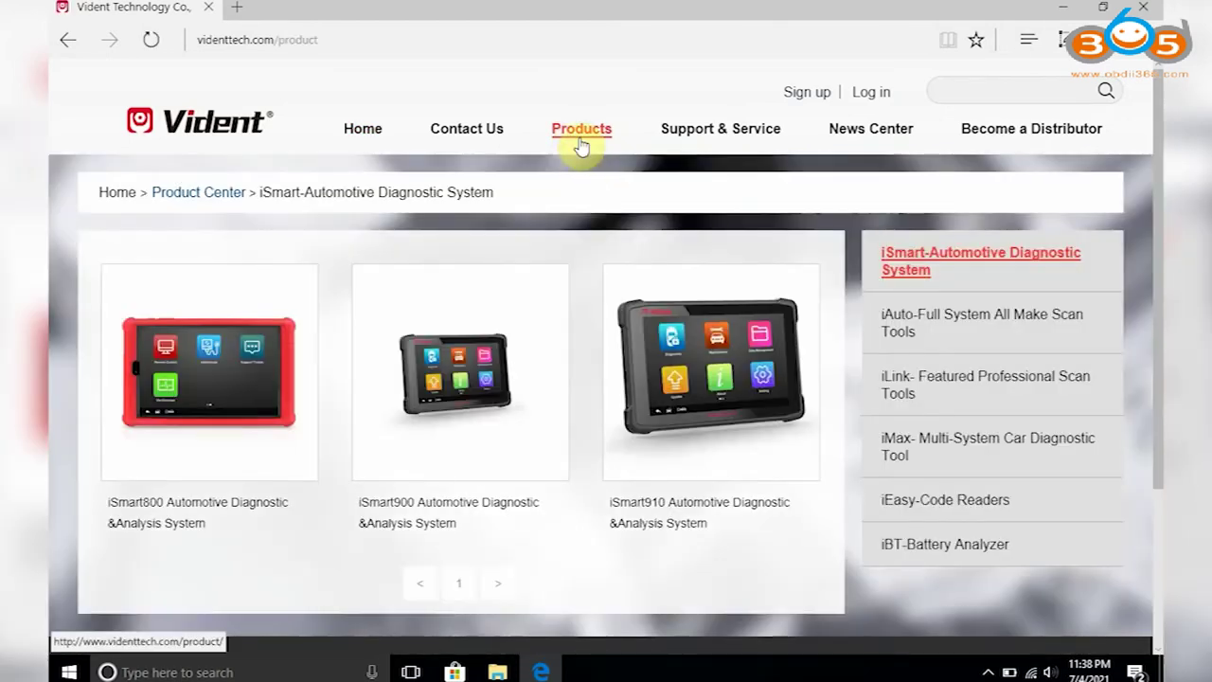
mouse_move(582, 144)
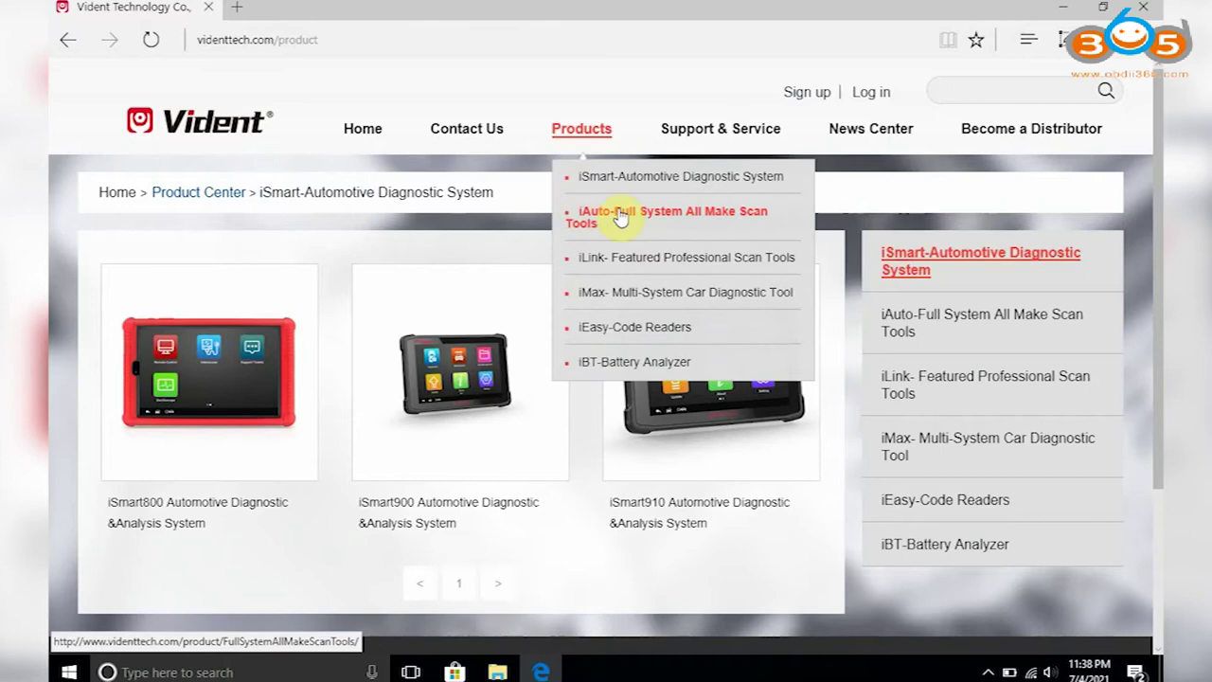
click(649, 222)
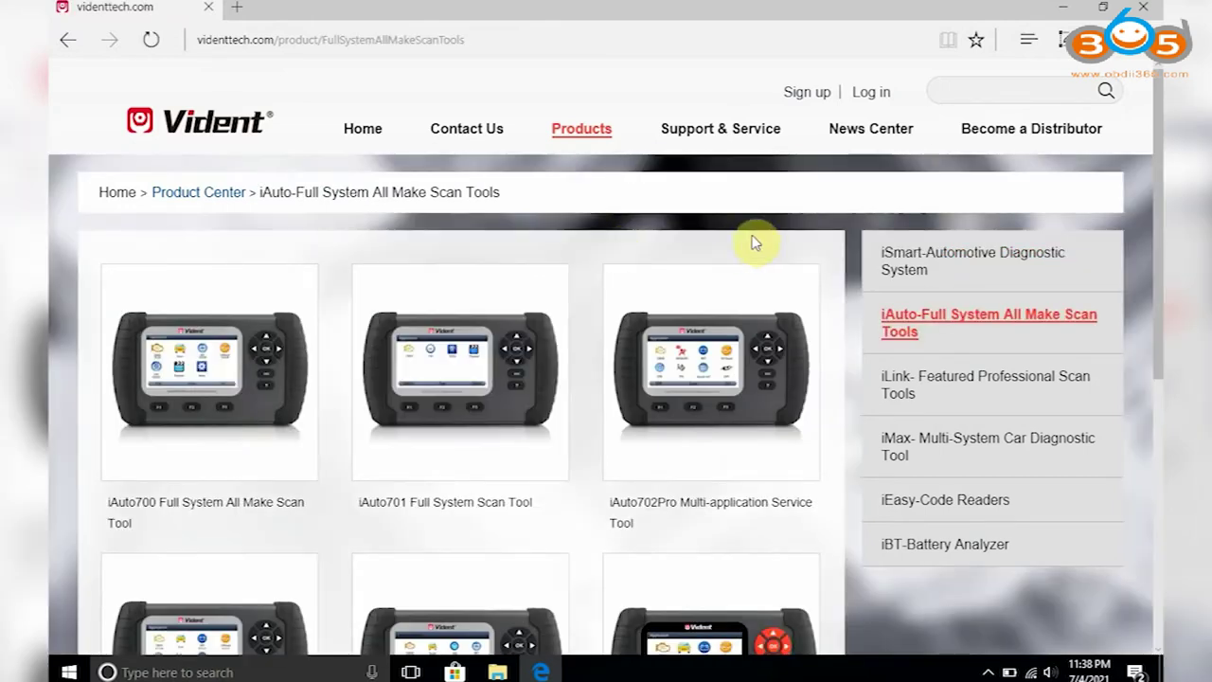
click(743, 311)
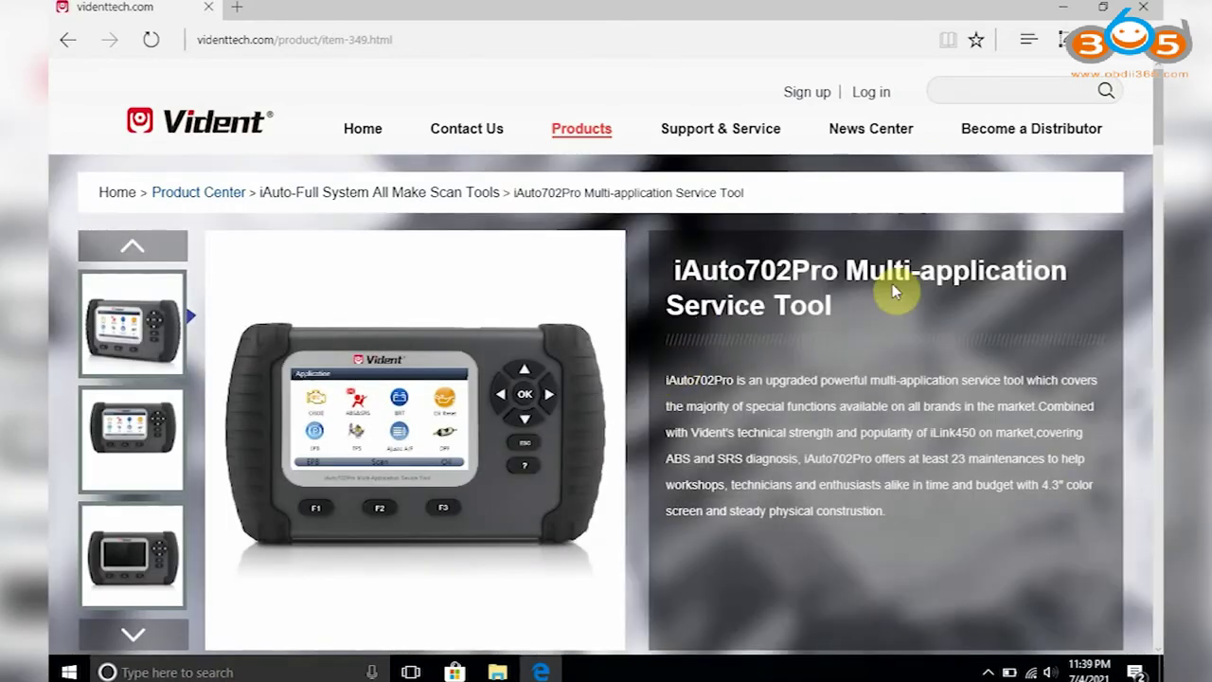
drag(1157, 130, 1157, 194)
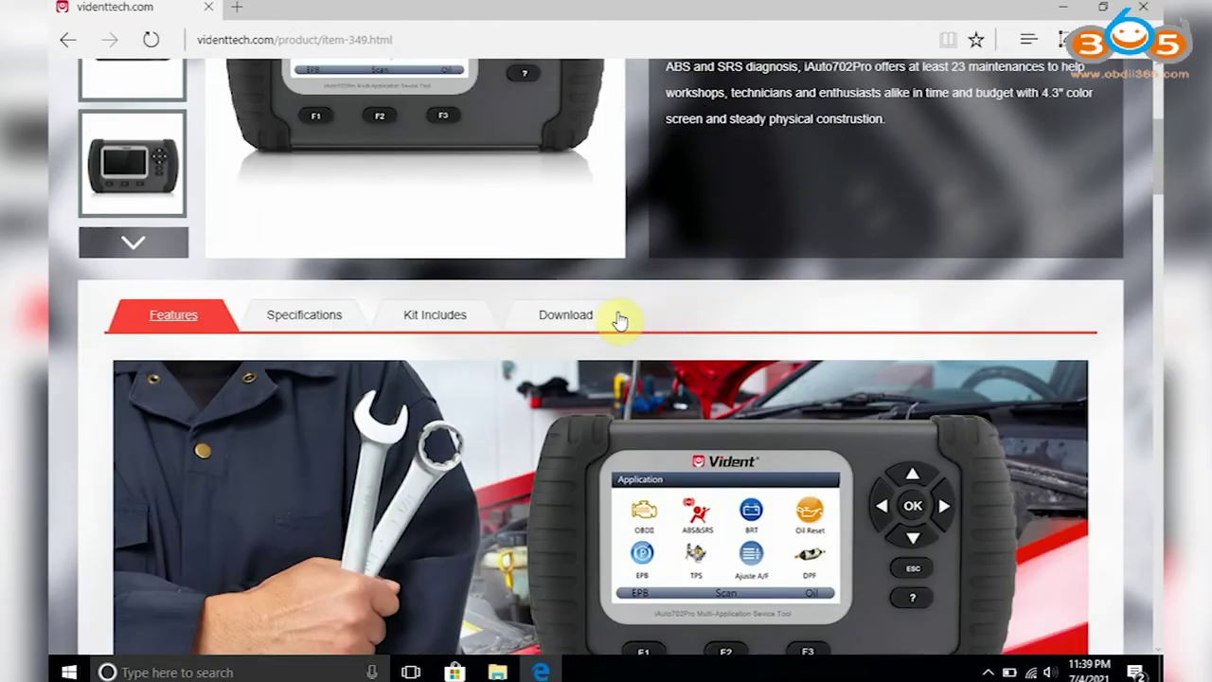
click(577, 314)
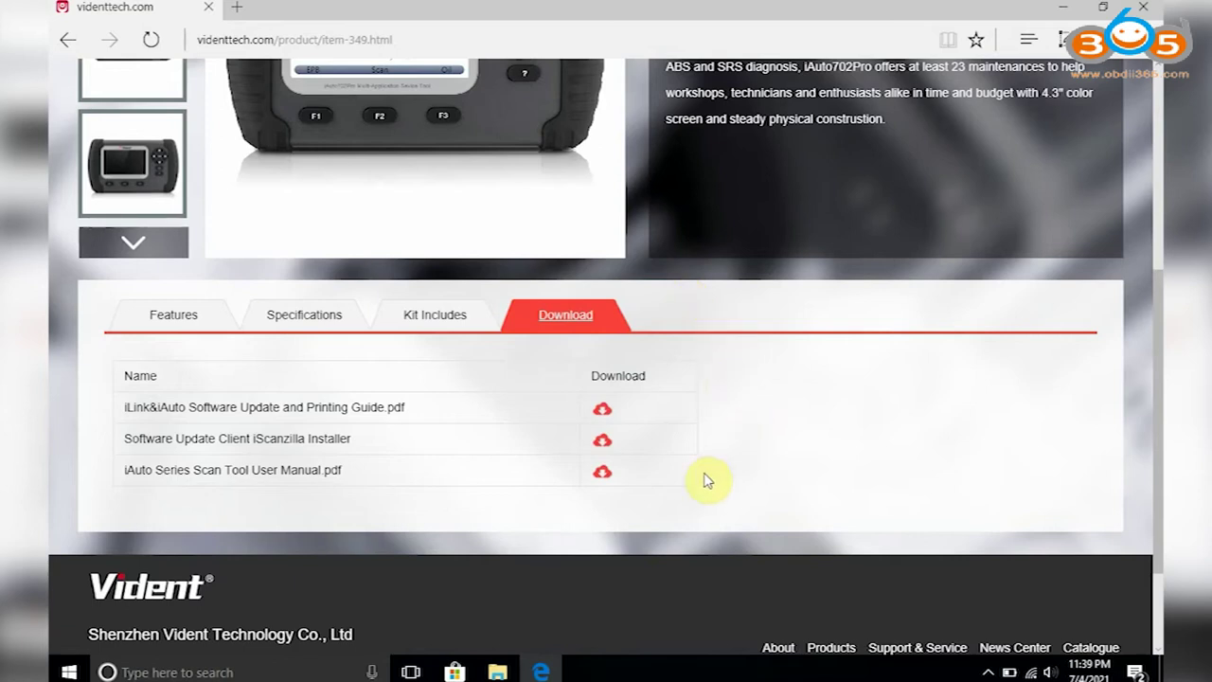
Step: Download the Software Update Client iScanzilla Installer zip to the Desktop, then close Edge
click(600, 443)
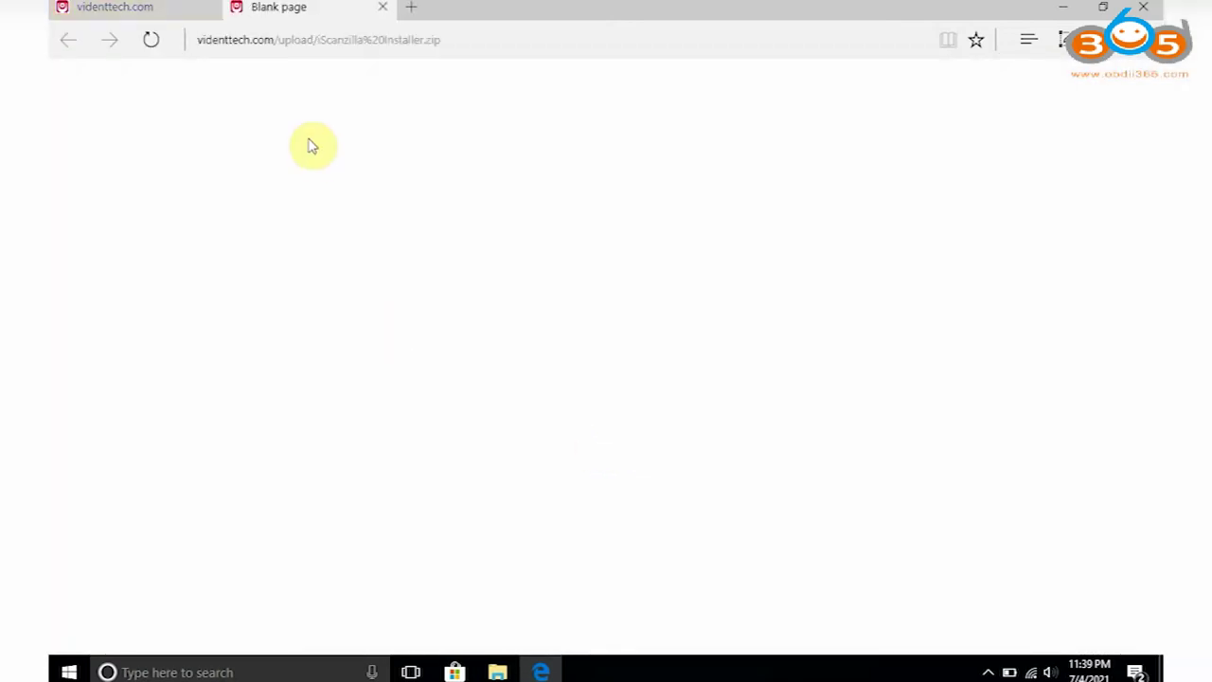
click(383, 9)
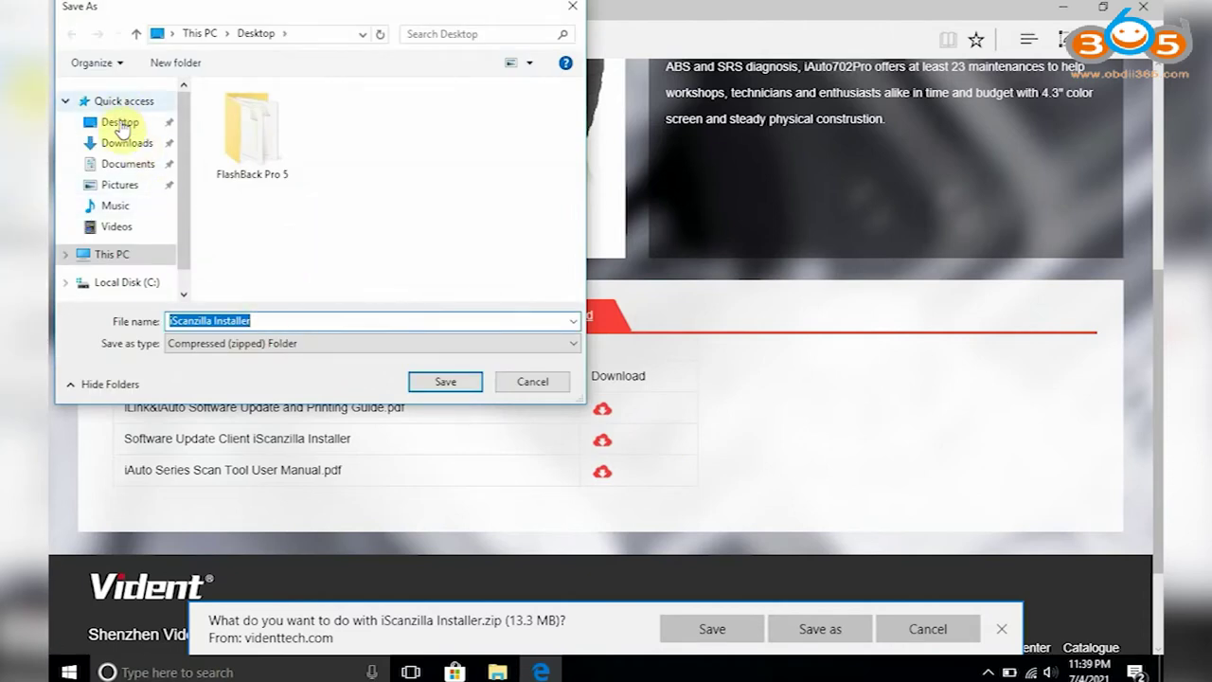
click(121, 128)
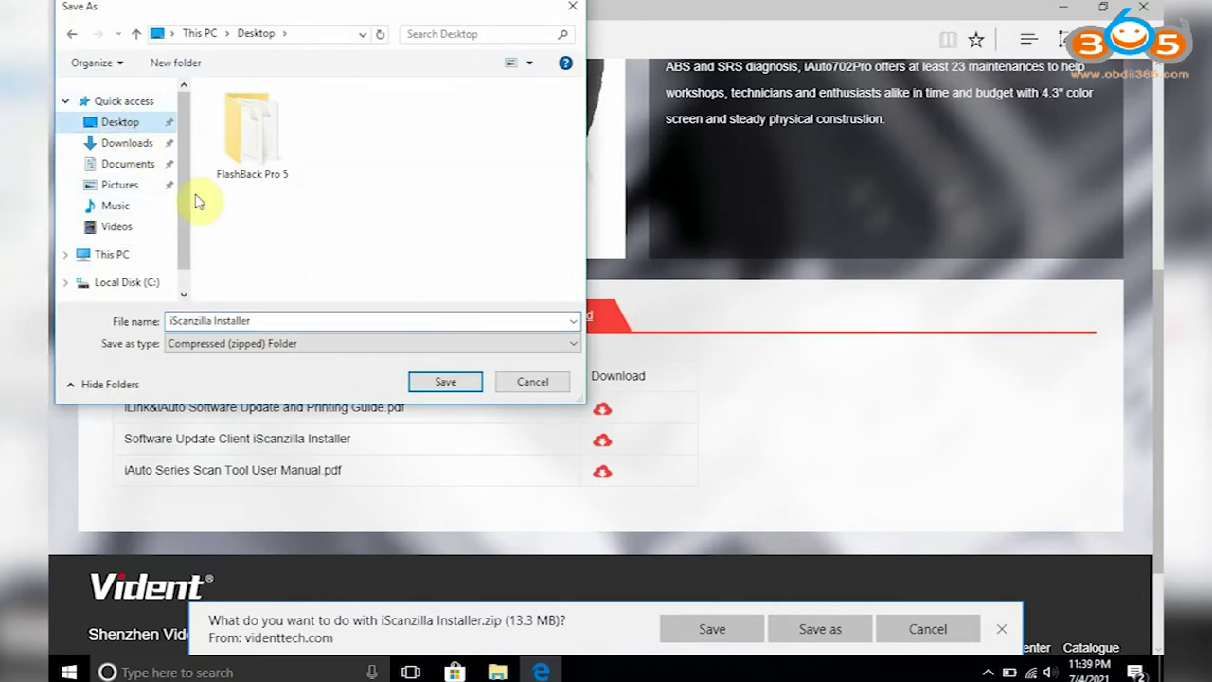
click(440, 382)
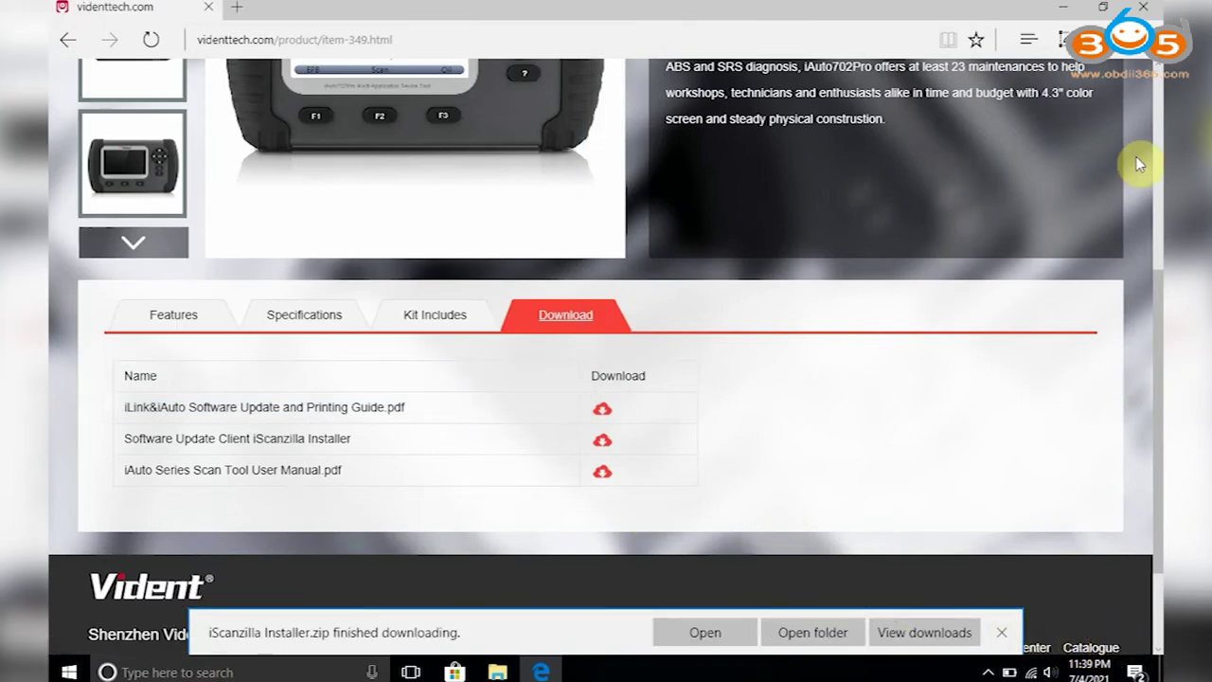
click(1143, 7)
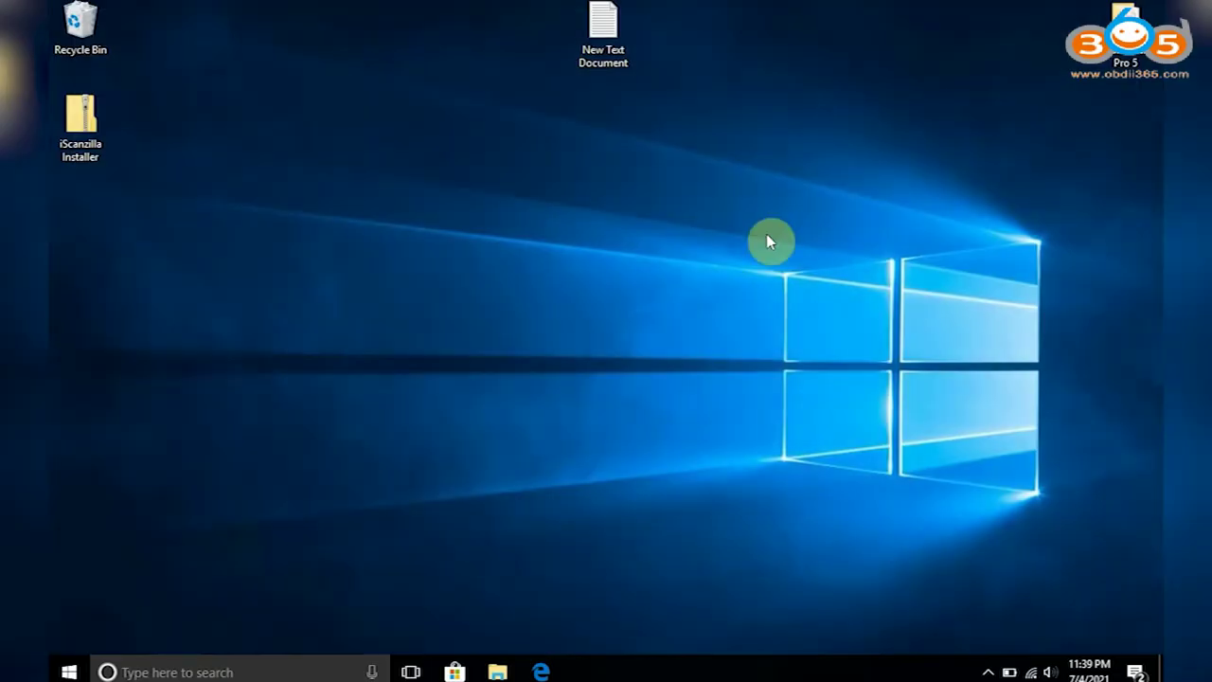
Step: Open the iScanzilla Installer zip, run the installer inside it, and dismiss the extraction error
double_click(82, 123)
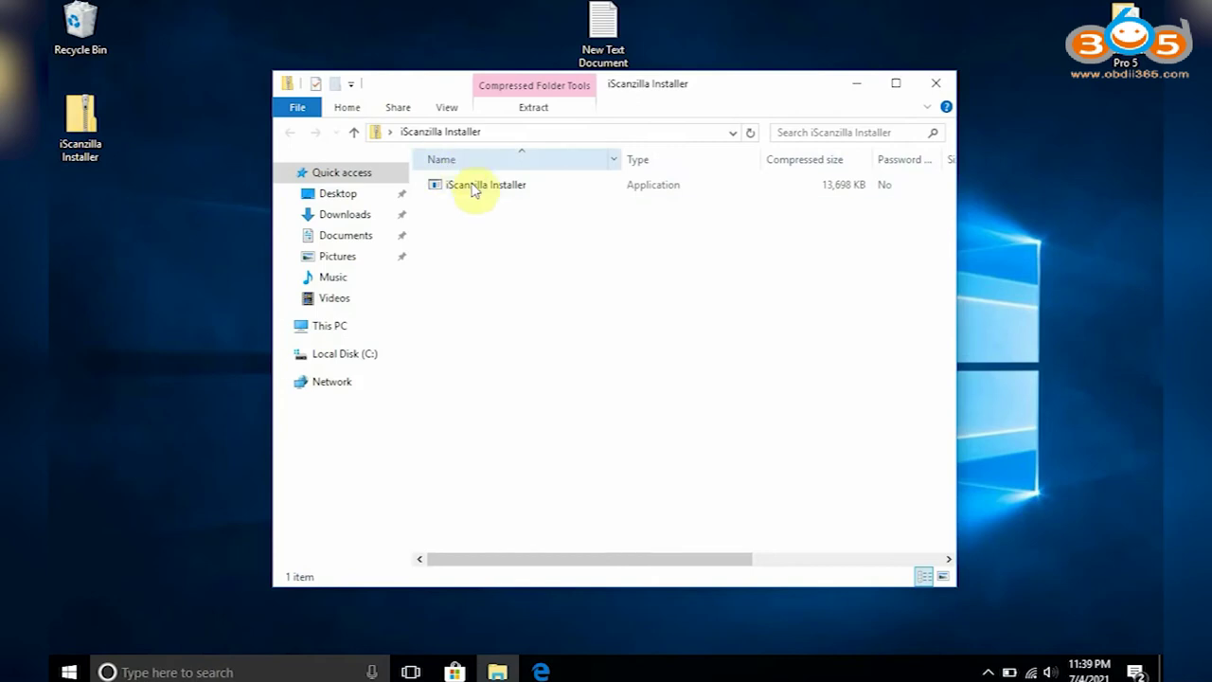
click(477, 187)
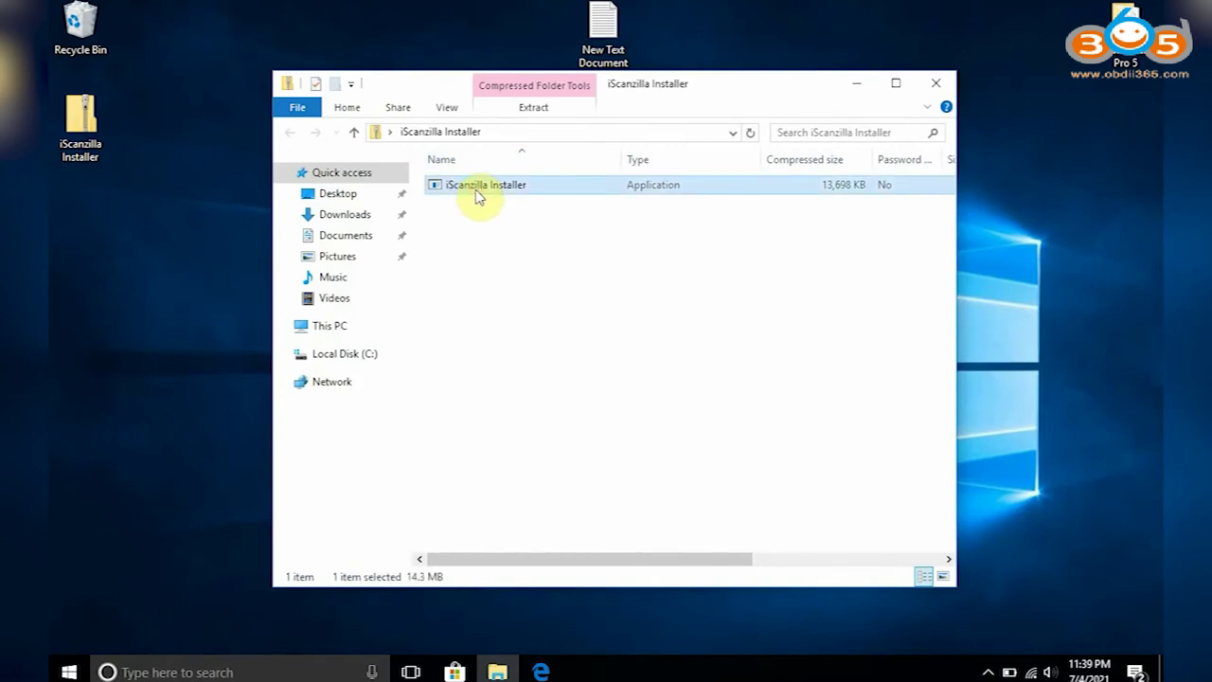
double_click(476, 187)
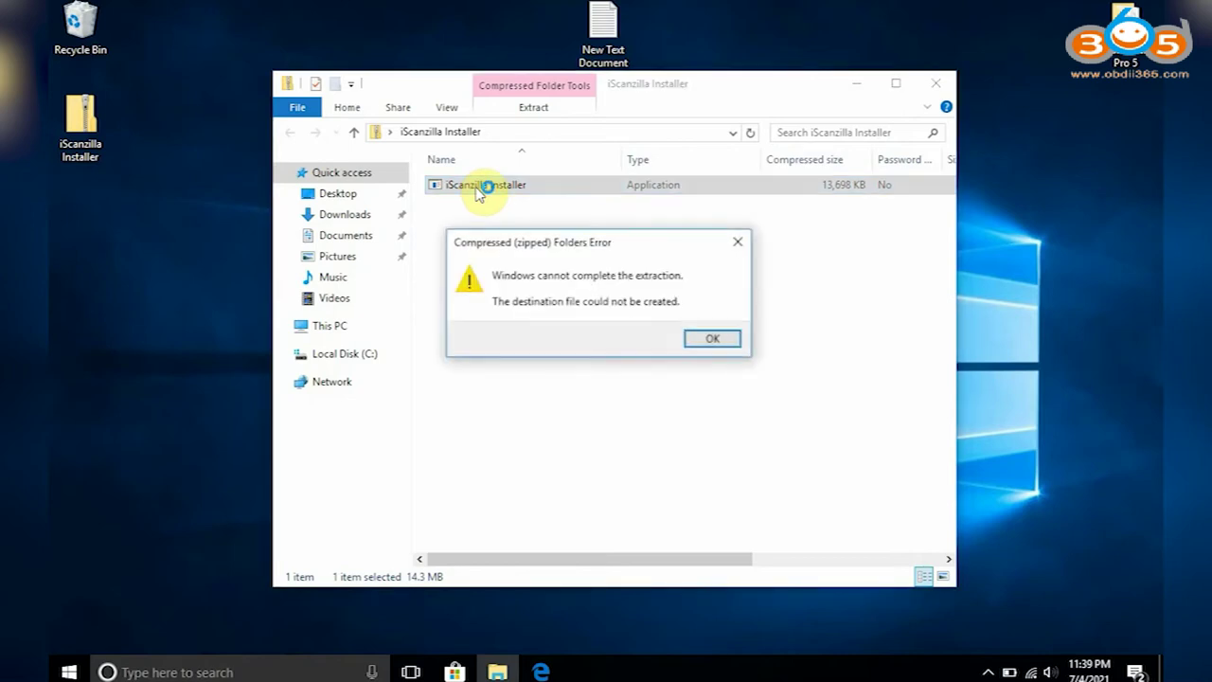
click(712, 339)
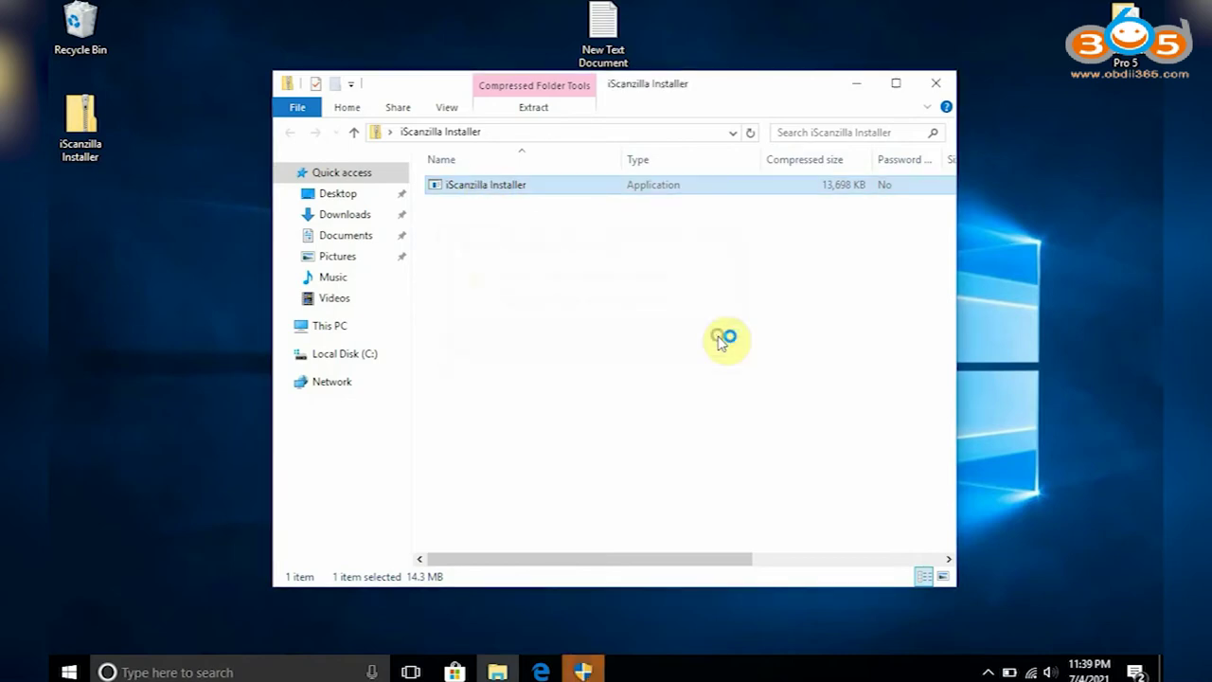
Step: Start installing iScanzilla into C:\Vident\ and close the archive window
click(598, 669)
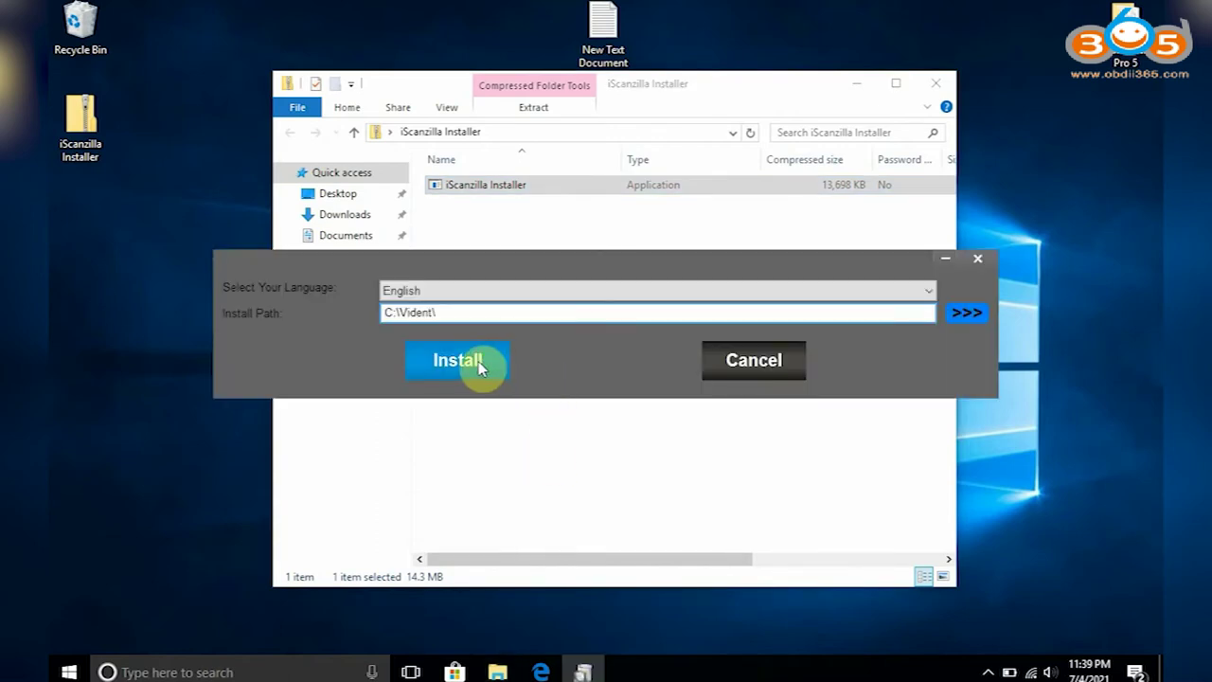
click(476, 361)
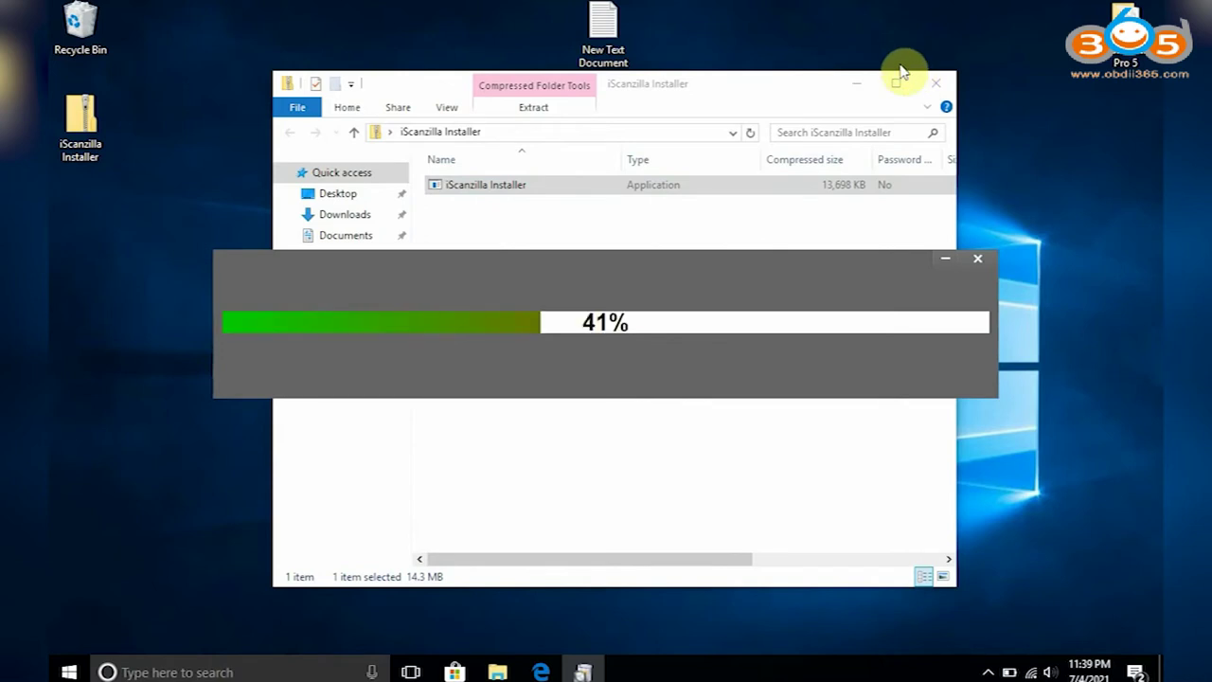
click(935, 83)
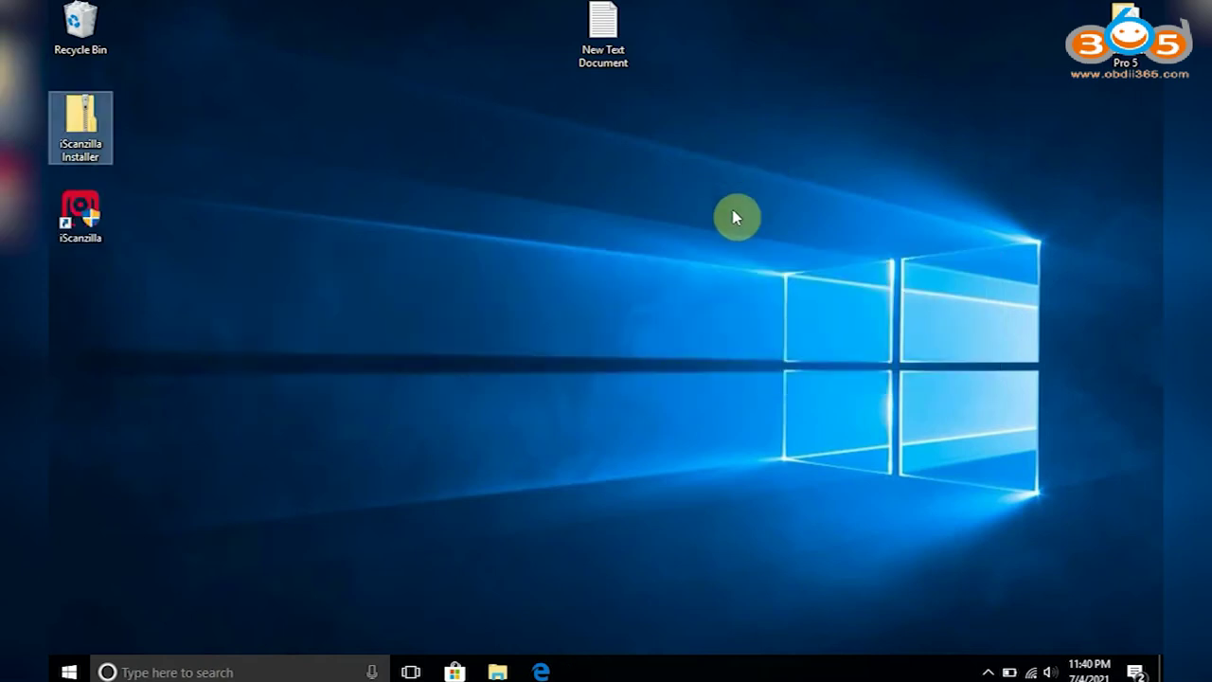
Step: Launch iScanzilla from its desktop shortcut and open the Register form from the sign-in window
click(94, 244)
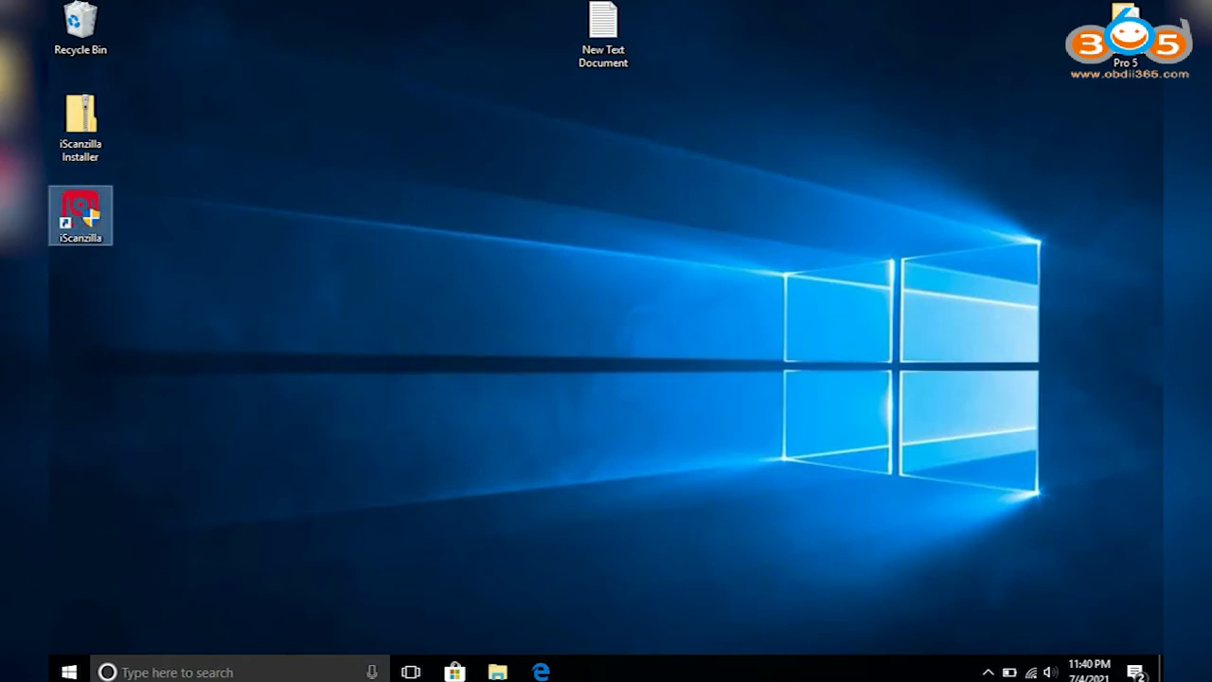
click(463, 469)
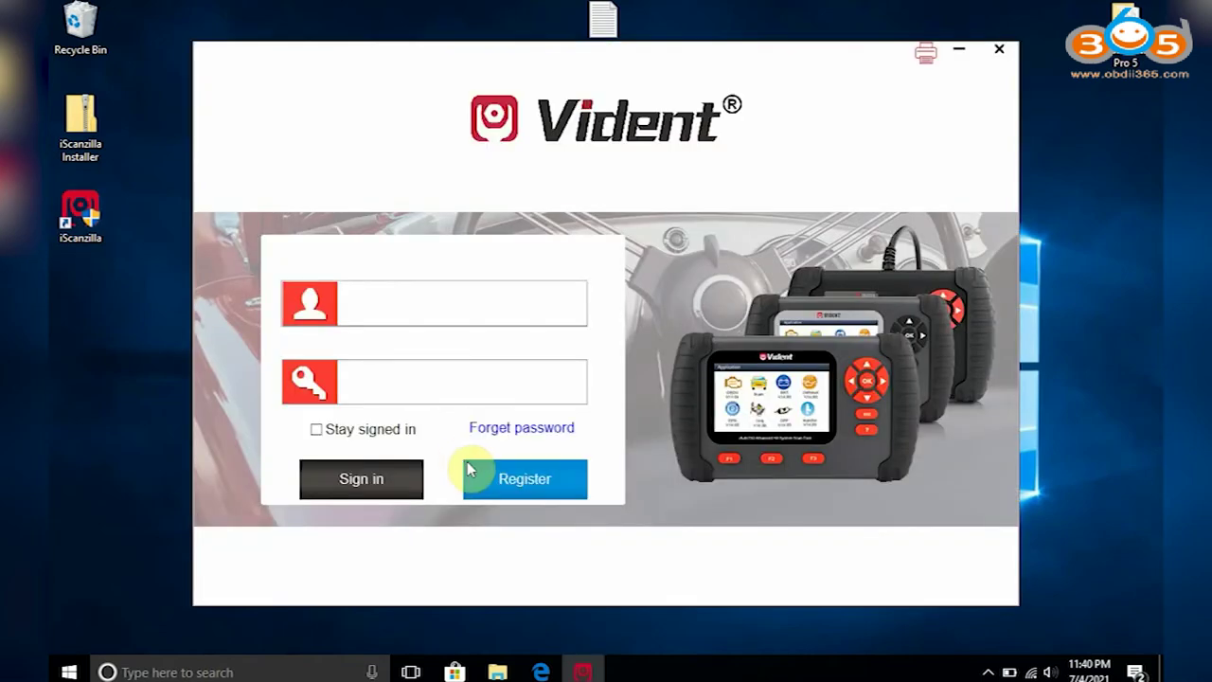
click(491, 488)
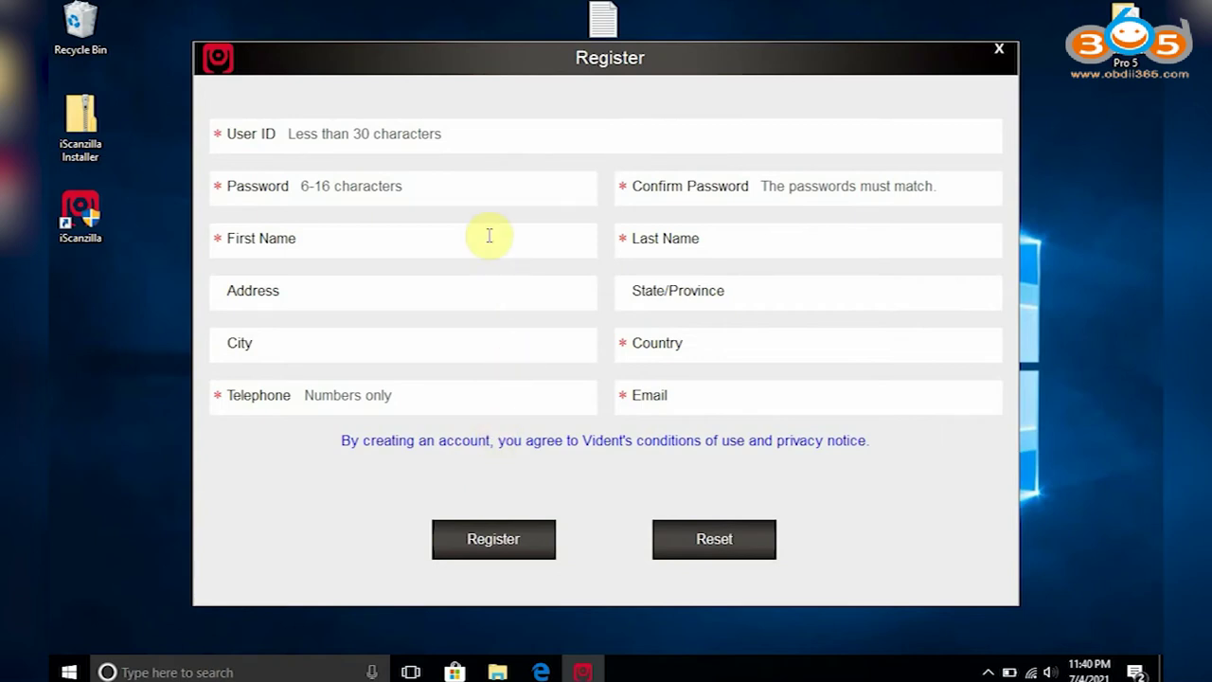
Step: Enter a user ID and the account password in both password fields
click(470, 145)
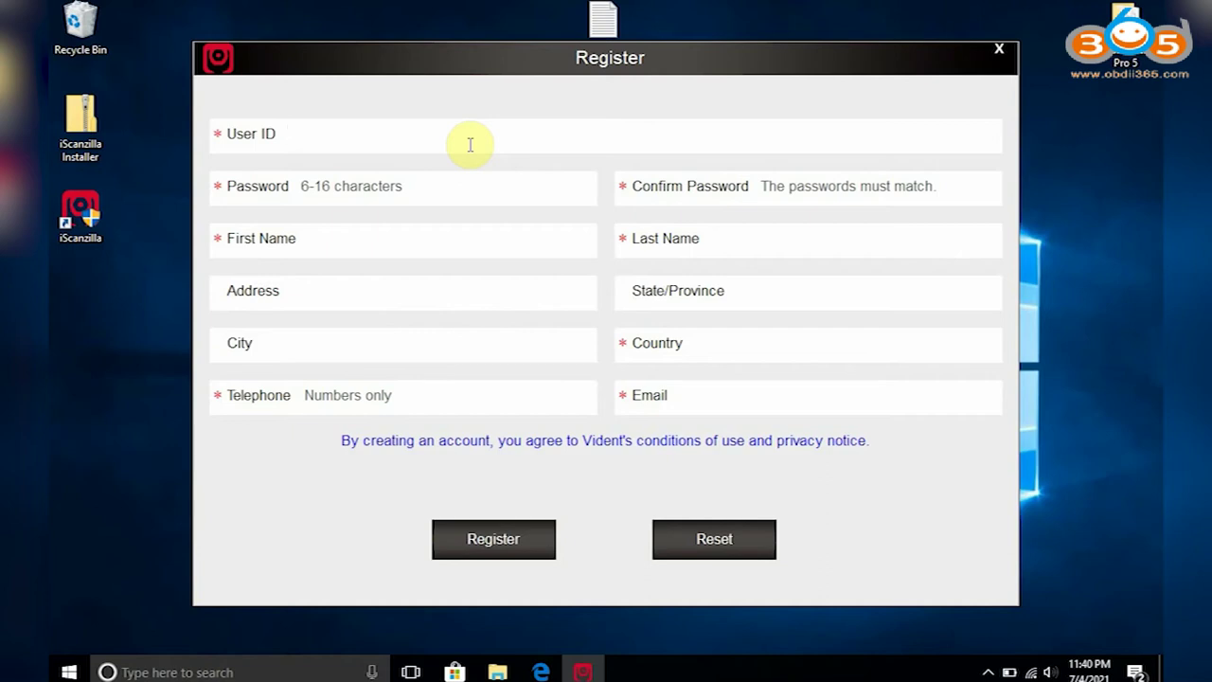
text(vident1)
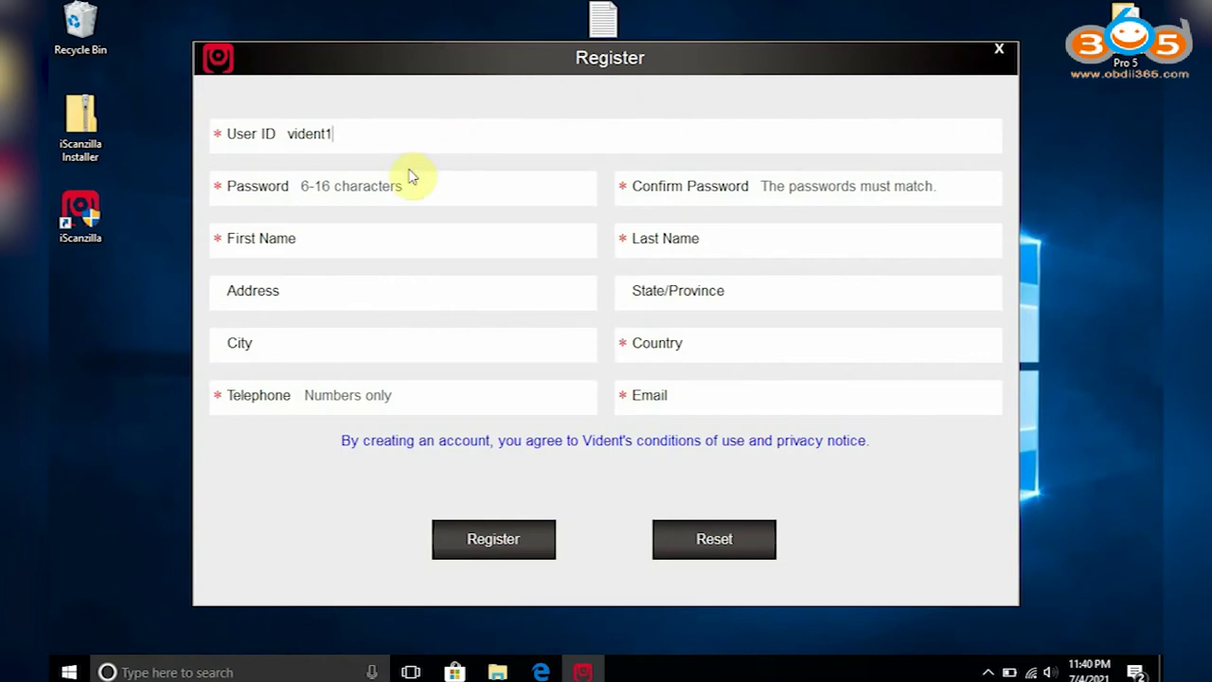
click(397, 199)
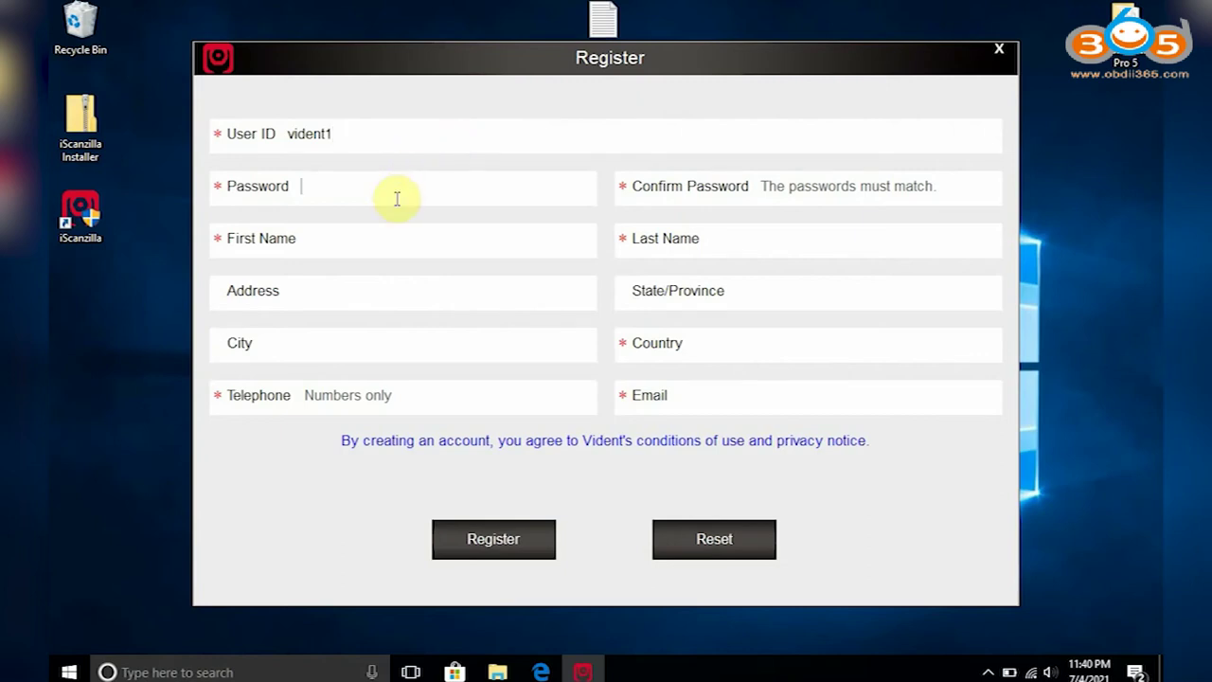
click(792, 183)
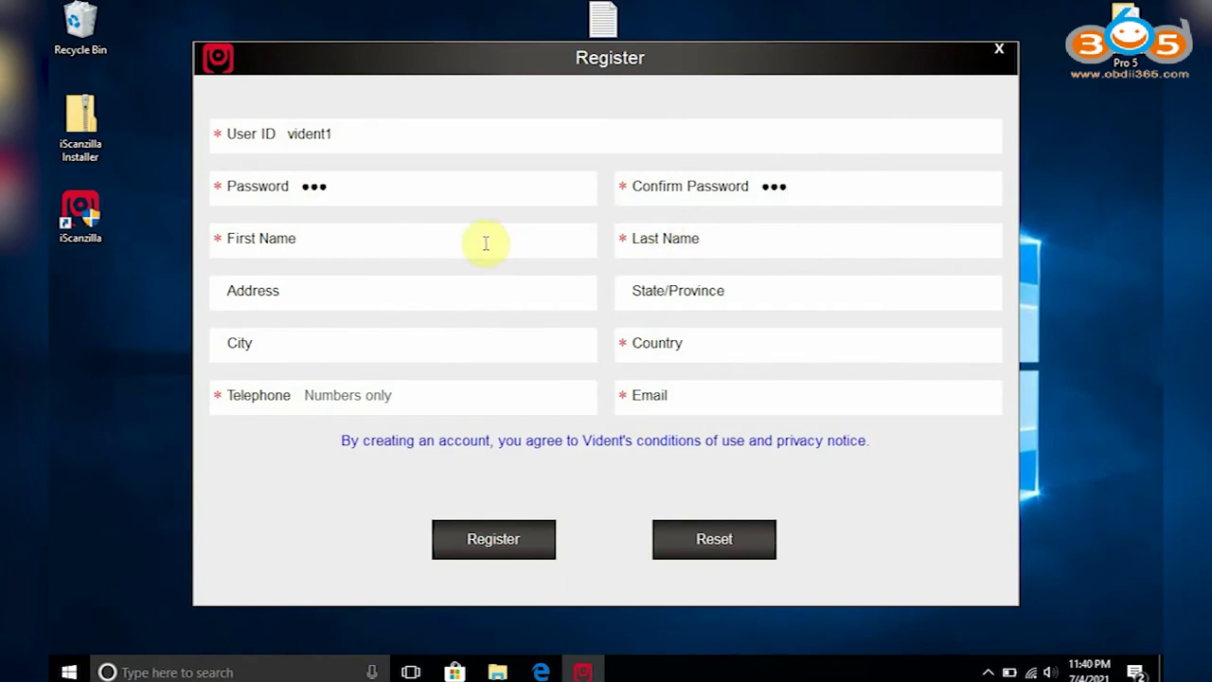
Step: Fill in 0 for first name, last name and telephone, set the country, and enter the e-mail
click(486, 244)
text(0)
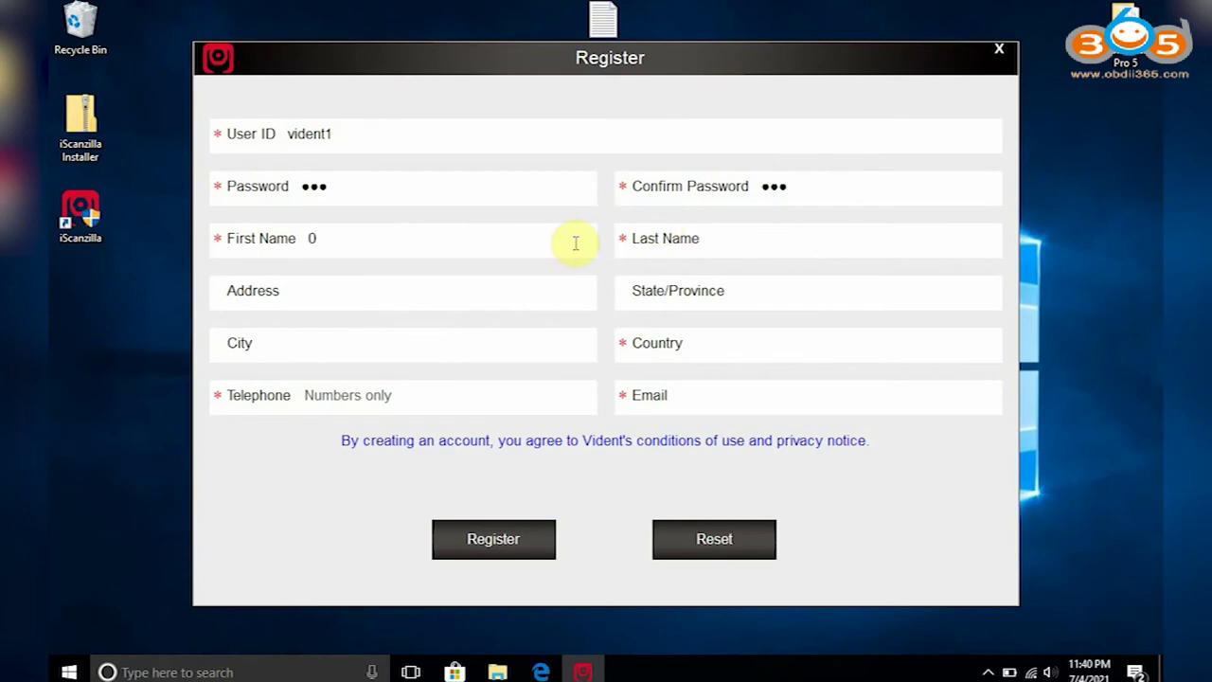
click(752, 243)
text(0)
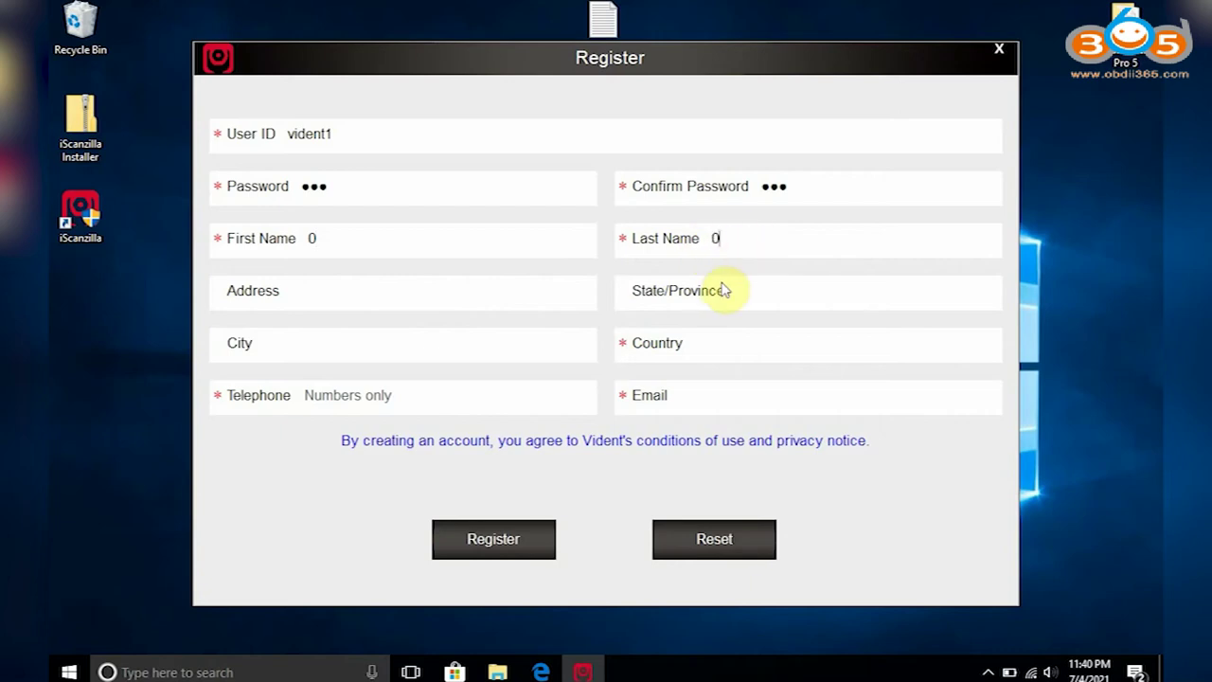
click(722, 342)
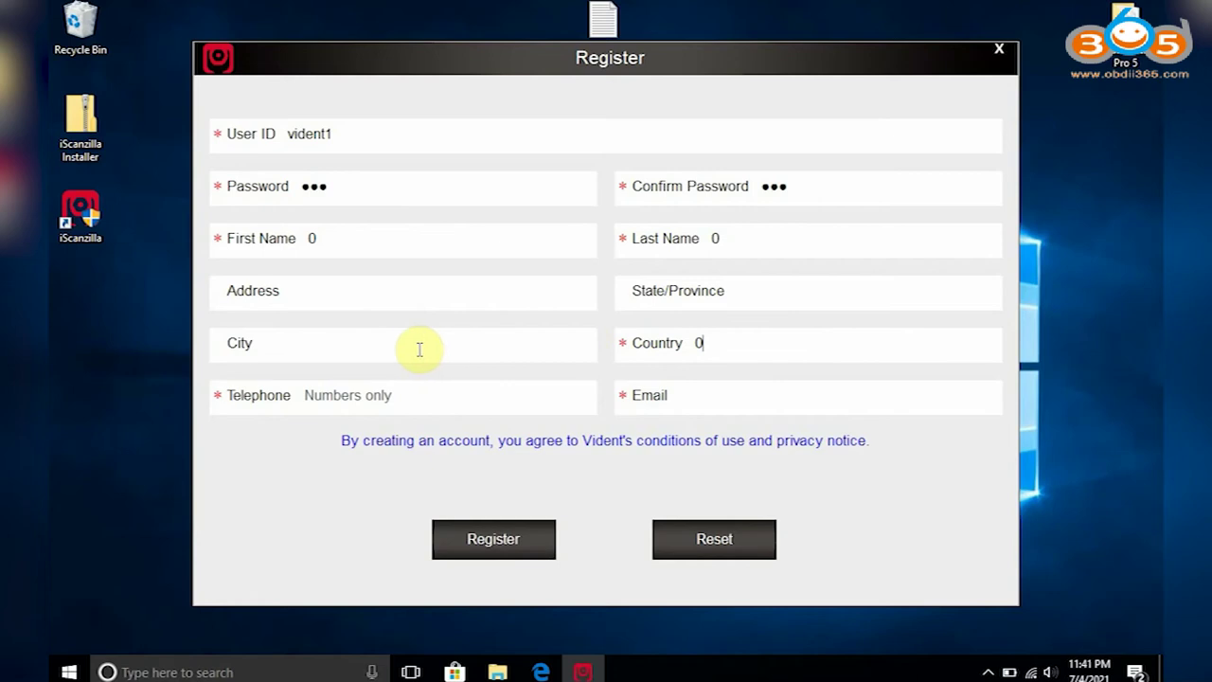
click(400, 390)
text(0)
click(692, 400)
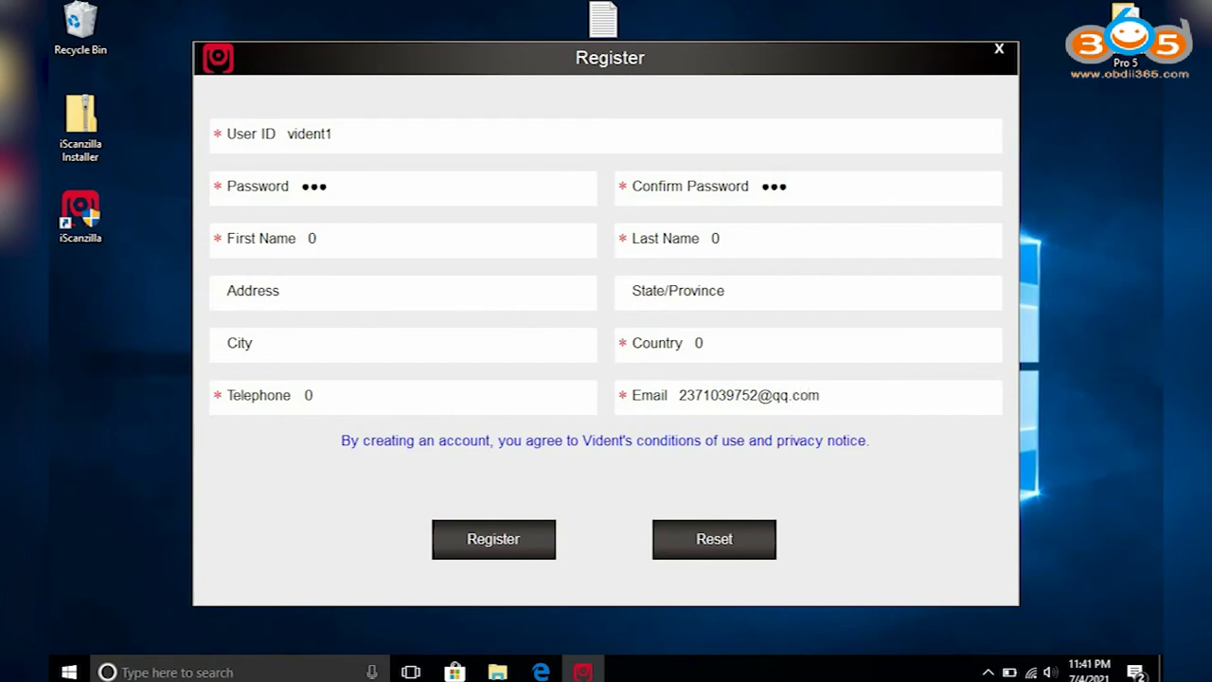
Step: Lengthen the password to meet the requirements, retype the matching confirmation, and resubmit
click(514, 537)
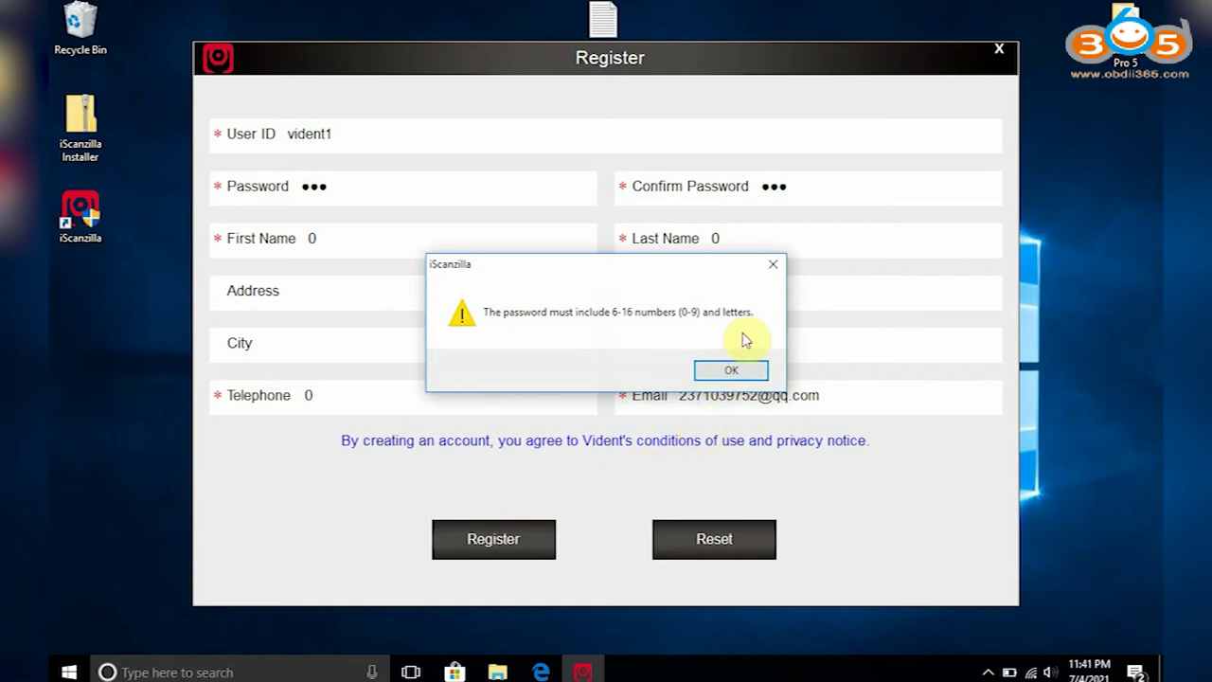
click(742, 370)
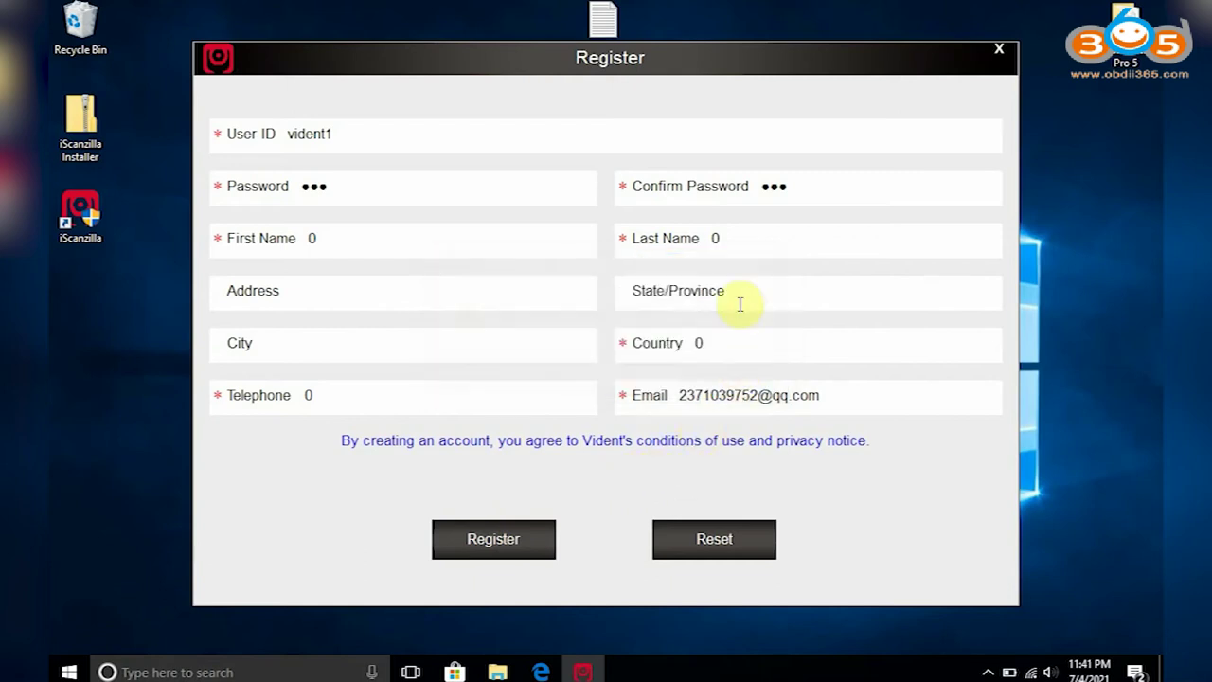
click(492, 194)
text(1)
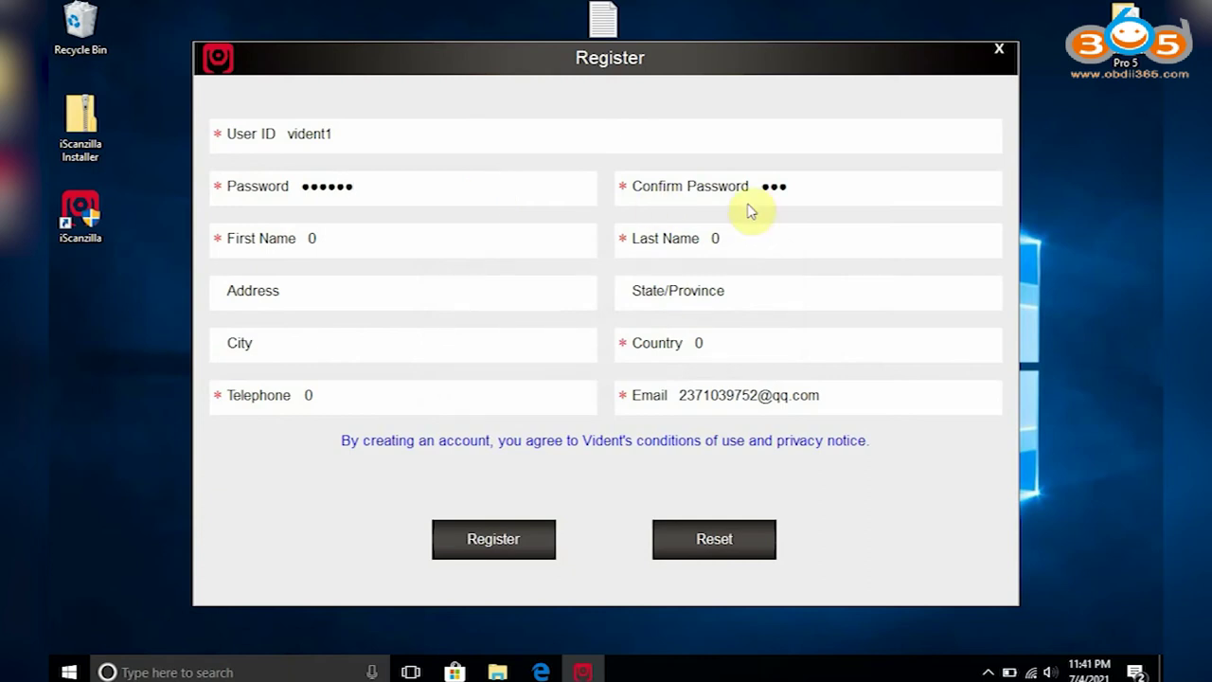
click(808, 196)
click(493, 544)
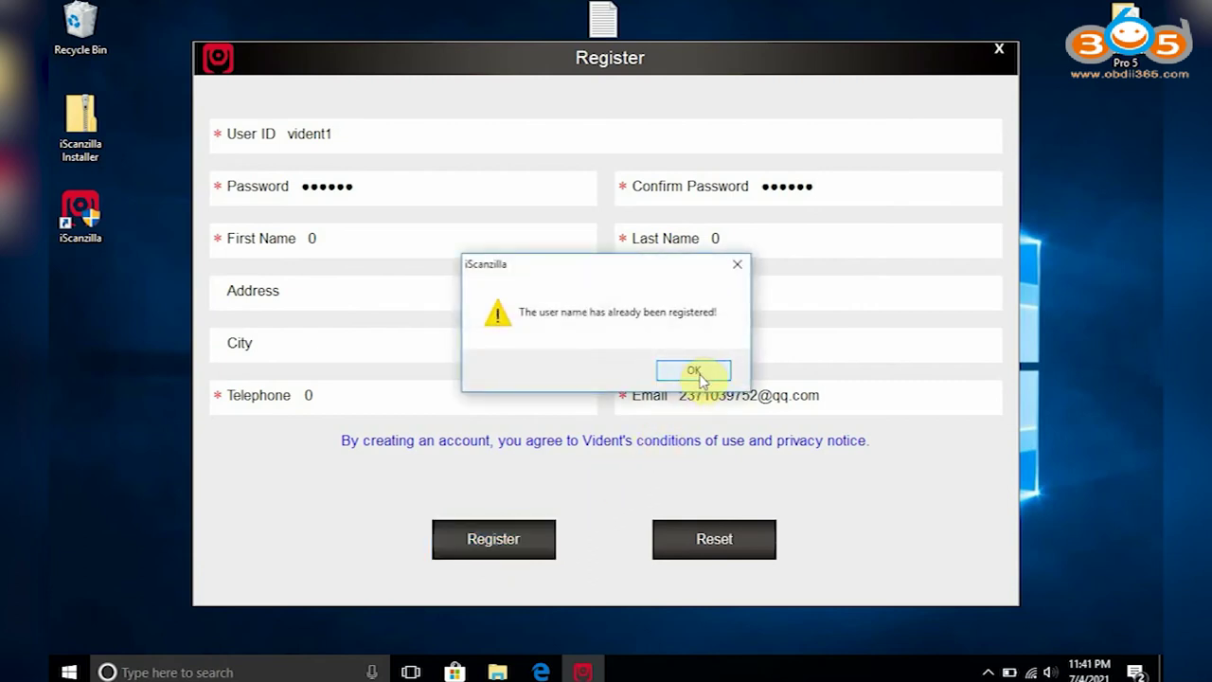
Step: Append 23 to the user ID and resubmit, which is still rejected as already registered
click(694, 371)
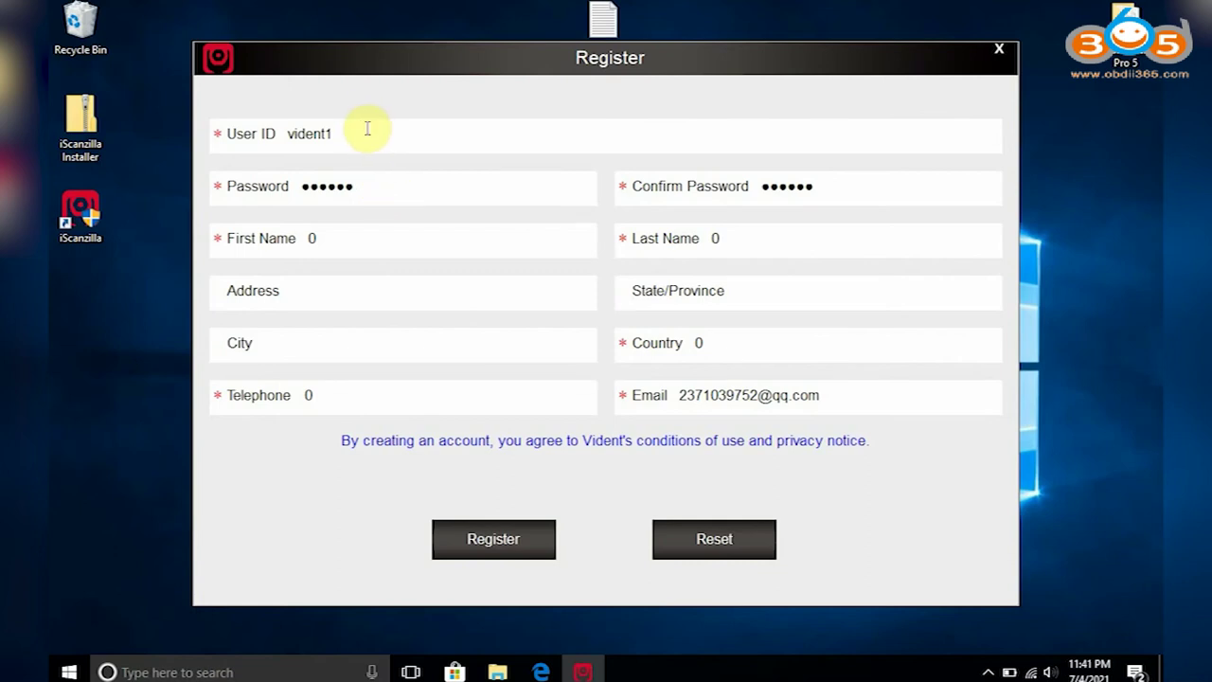
text(23)
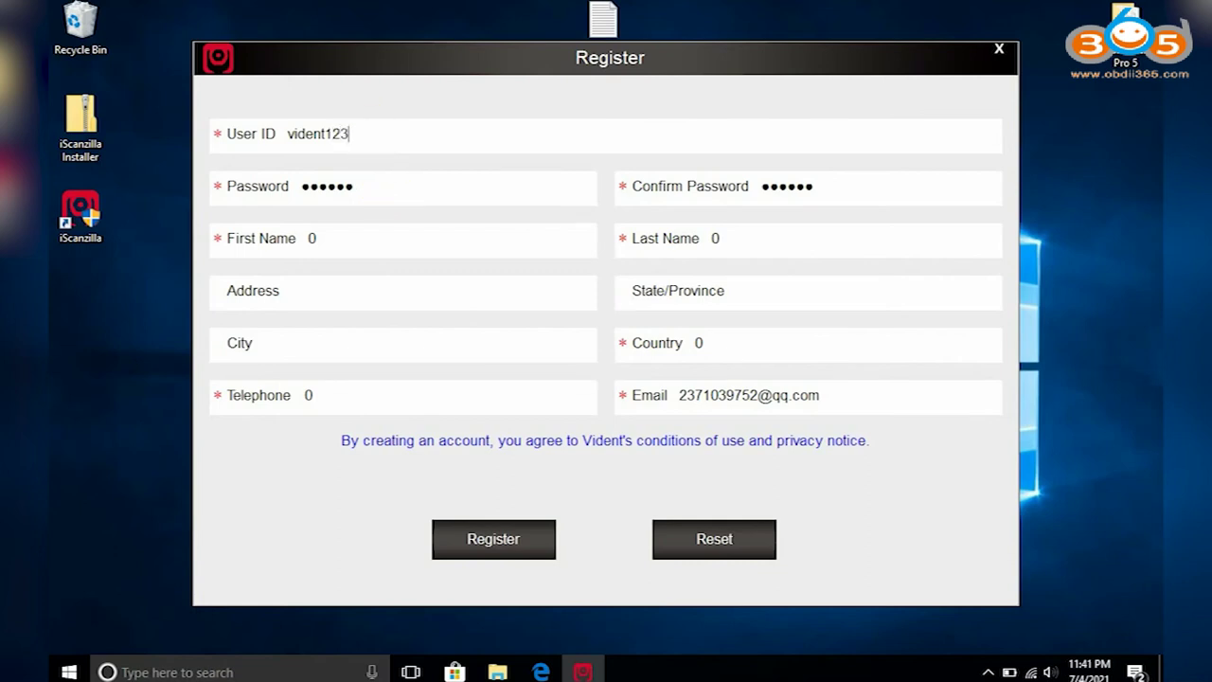
click(514, 535)
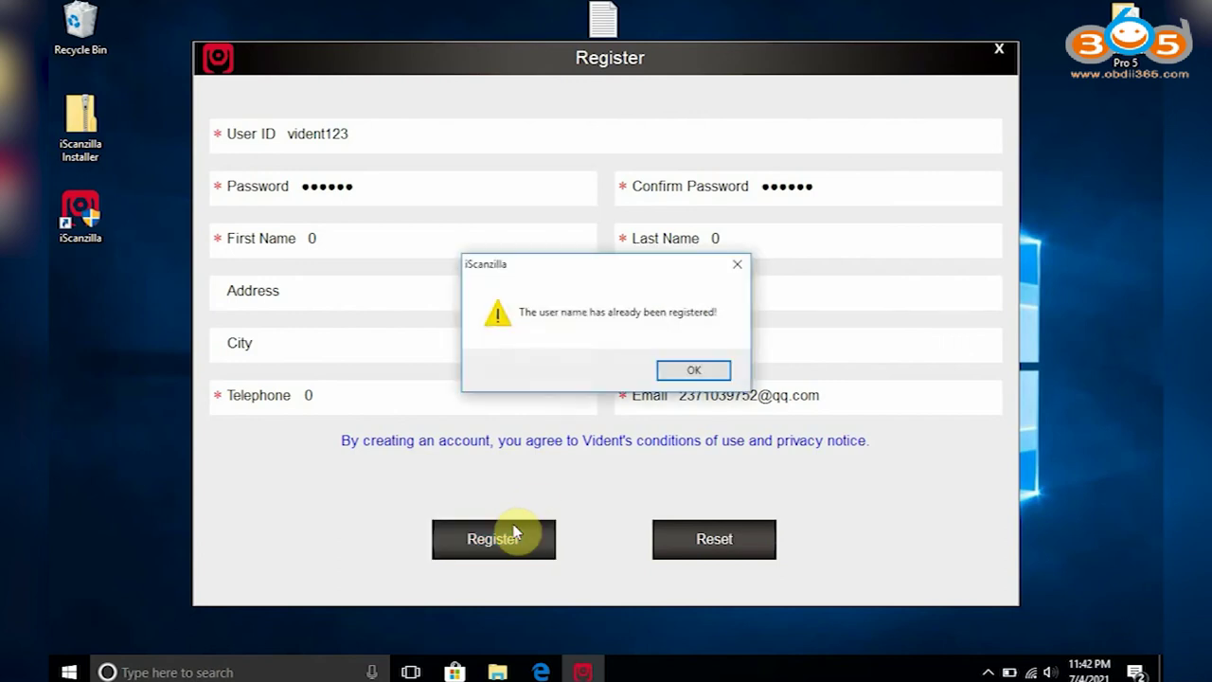
click(689, 369)
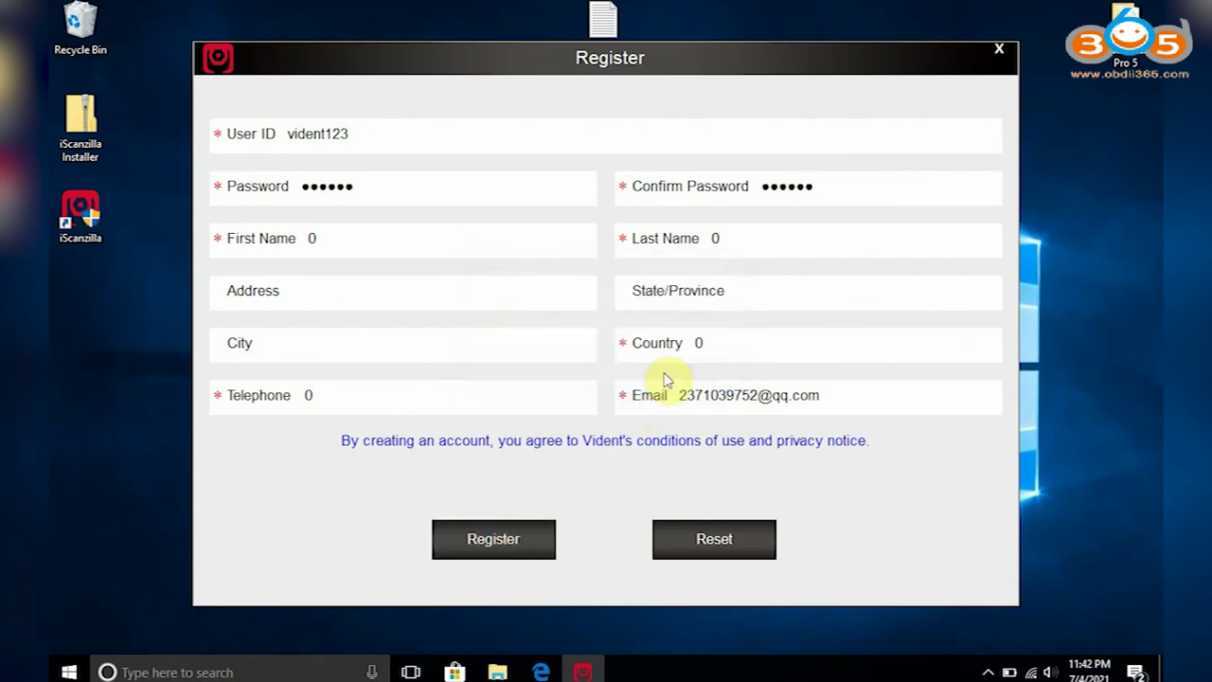
Step: Extend the user ID until it is unique, submit, and accept the Registration Done message
click(407, 130)
text(312)
key(BackSpace)
key(BackSpace)
text(21)
click(496, 530)
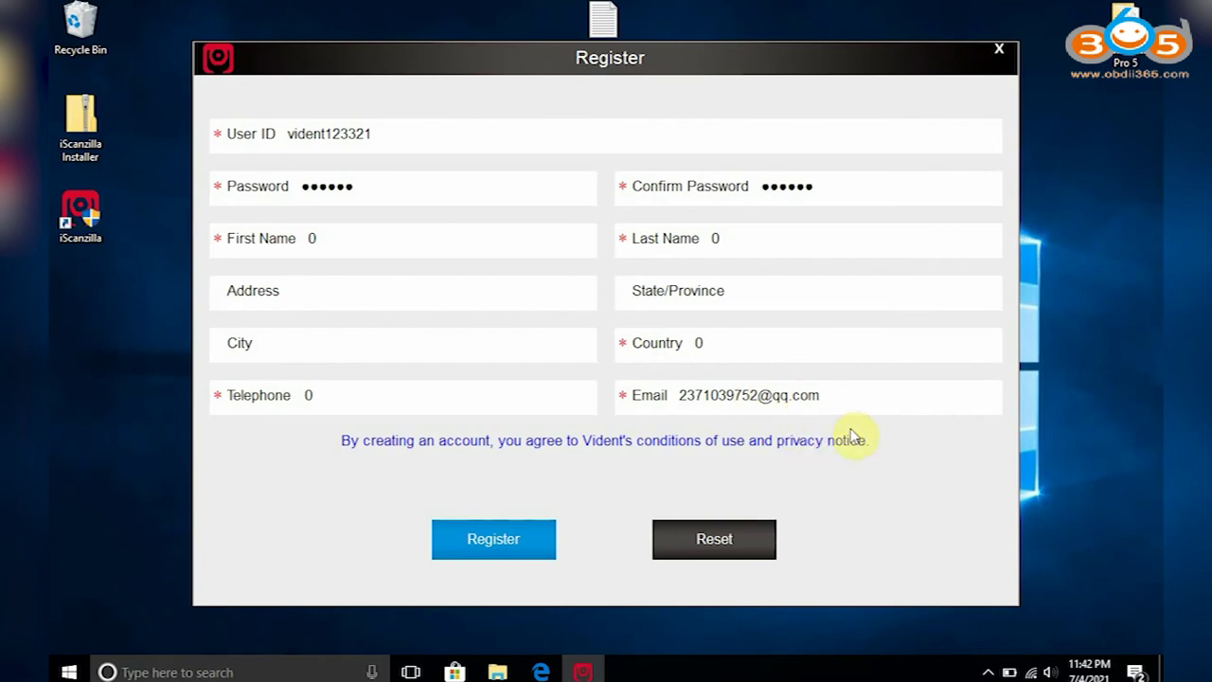
click(551, 551)
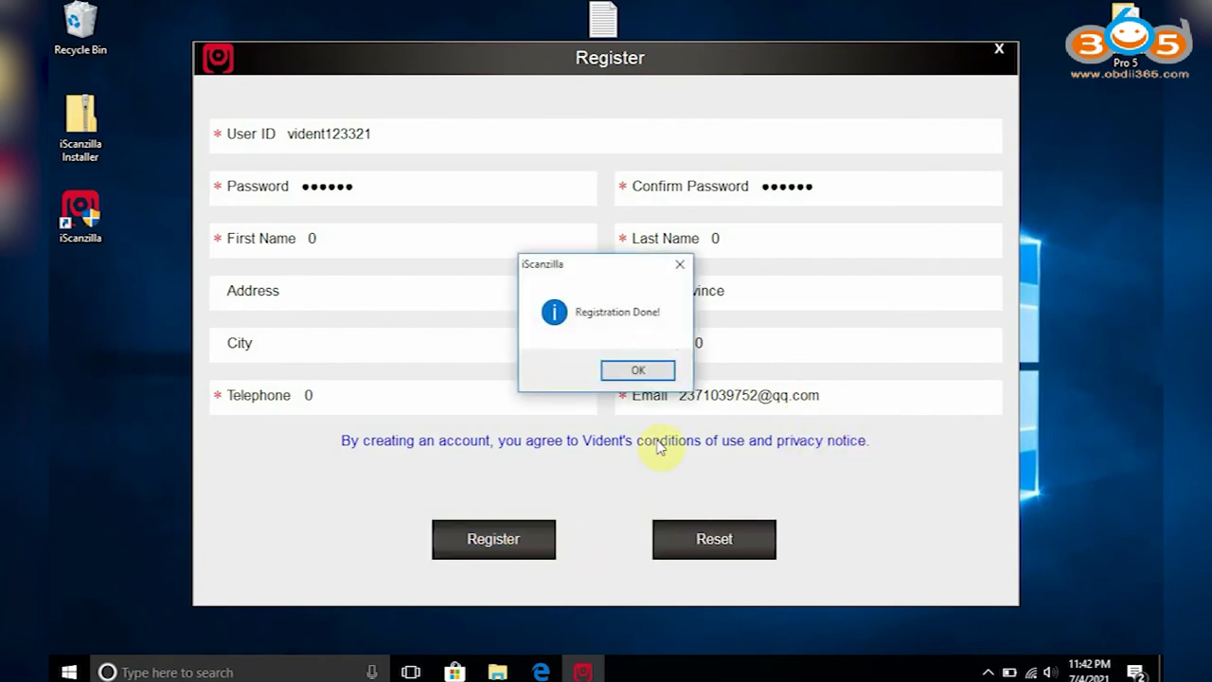
click(647, 375)
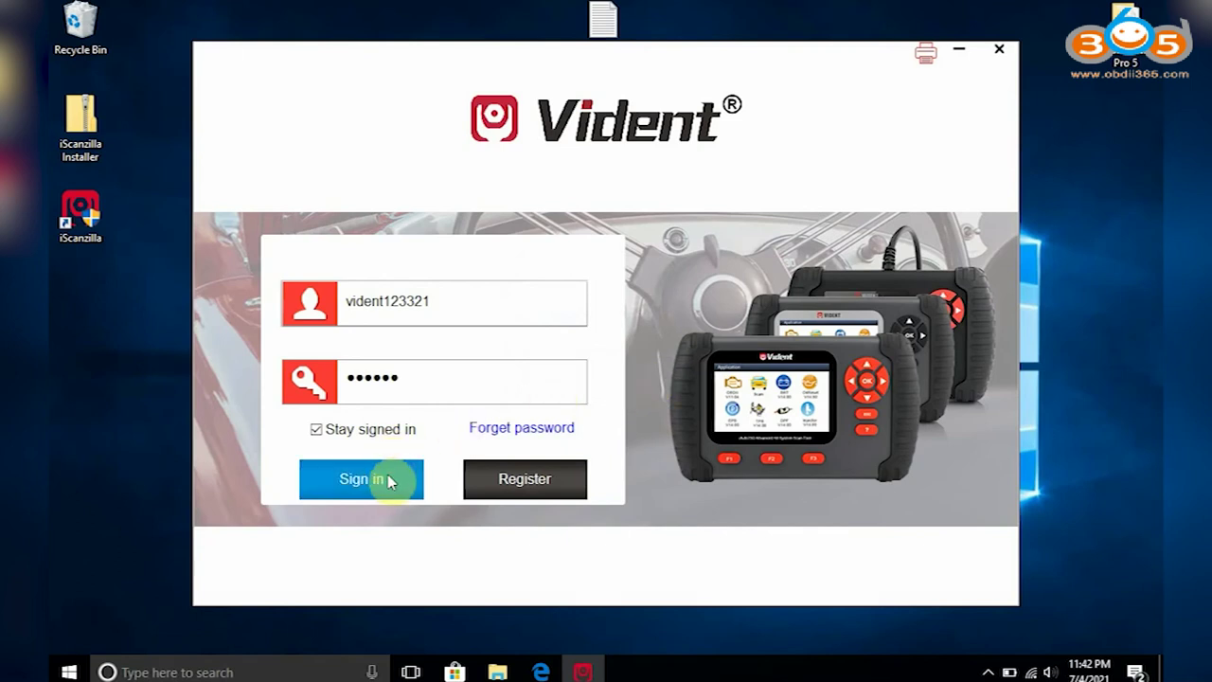
Step: Sign in and enter the scan tool's serial number in row 001 of Register Products
click(390, 481)
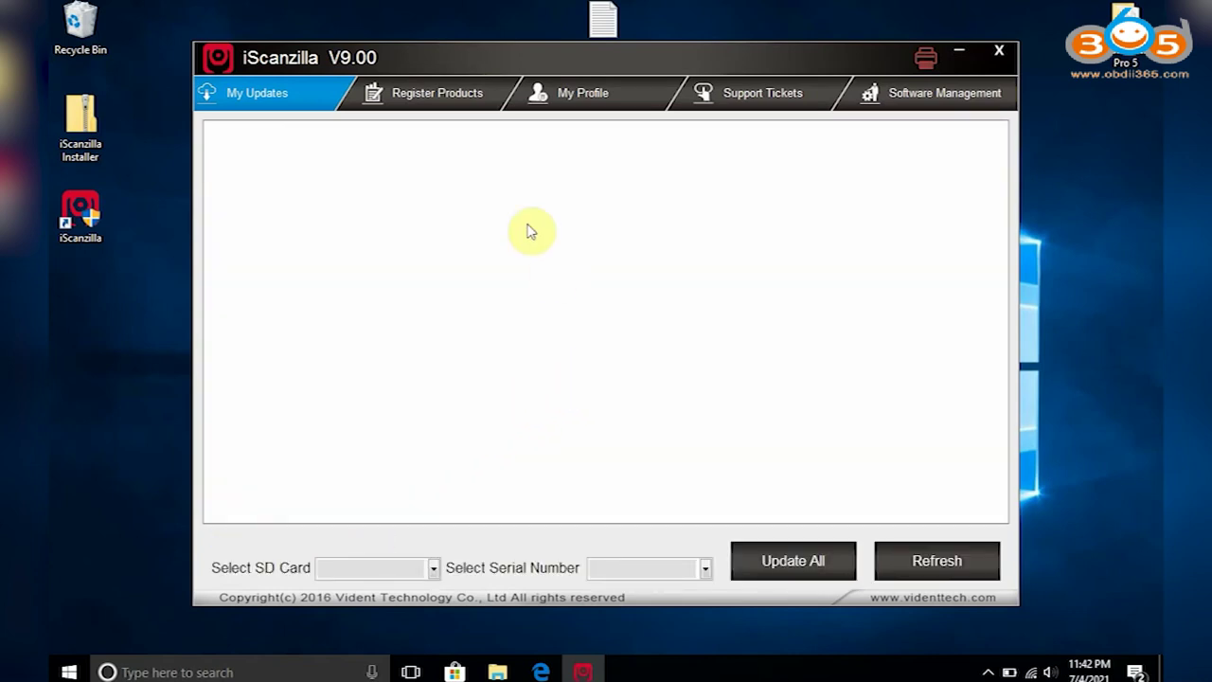
click(473, 99)
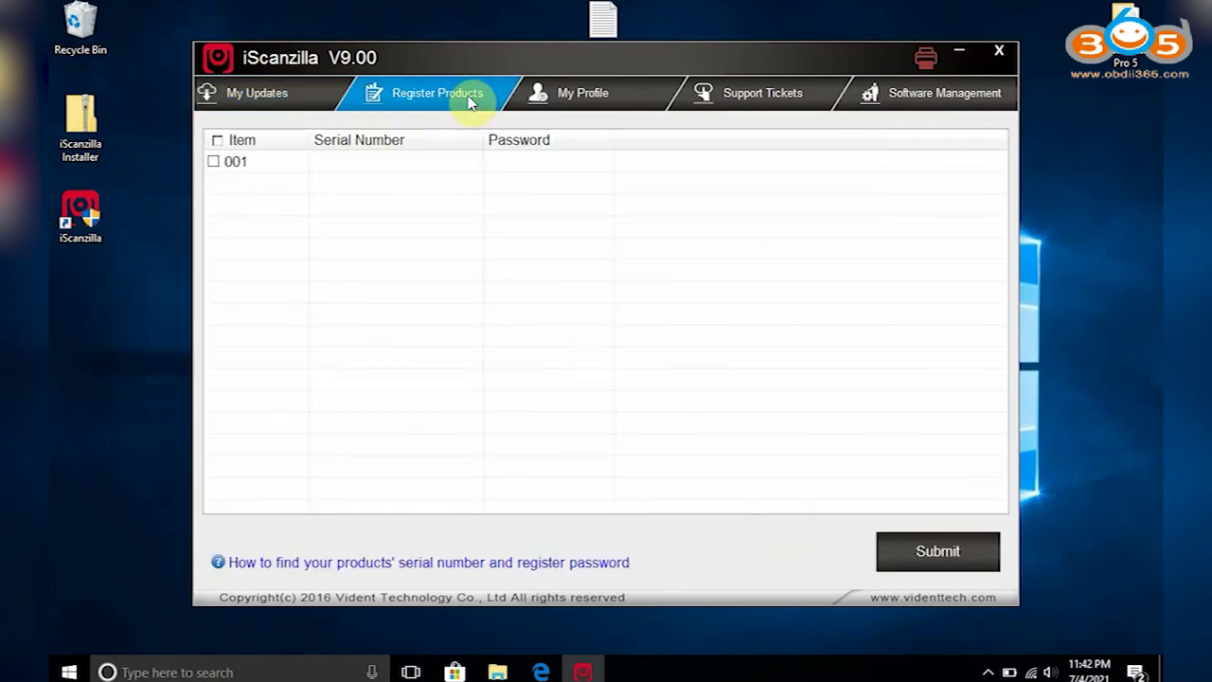
click(420, 169)
text(7)
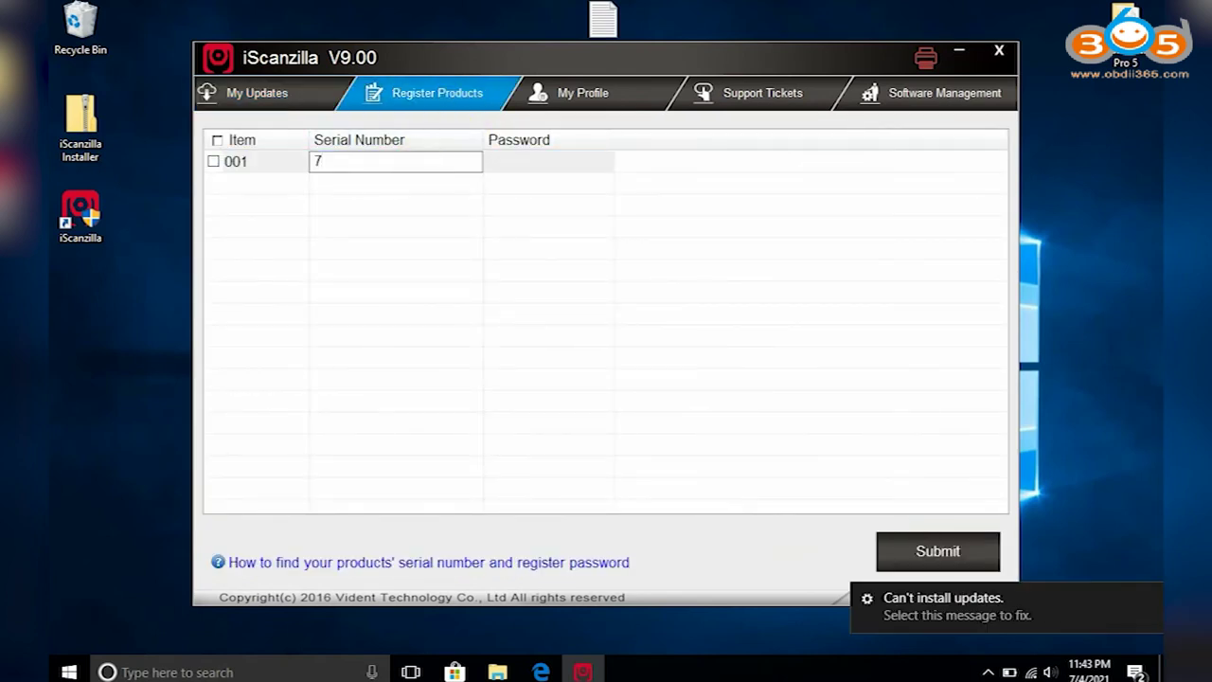
text(020725012971)
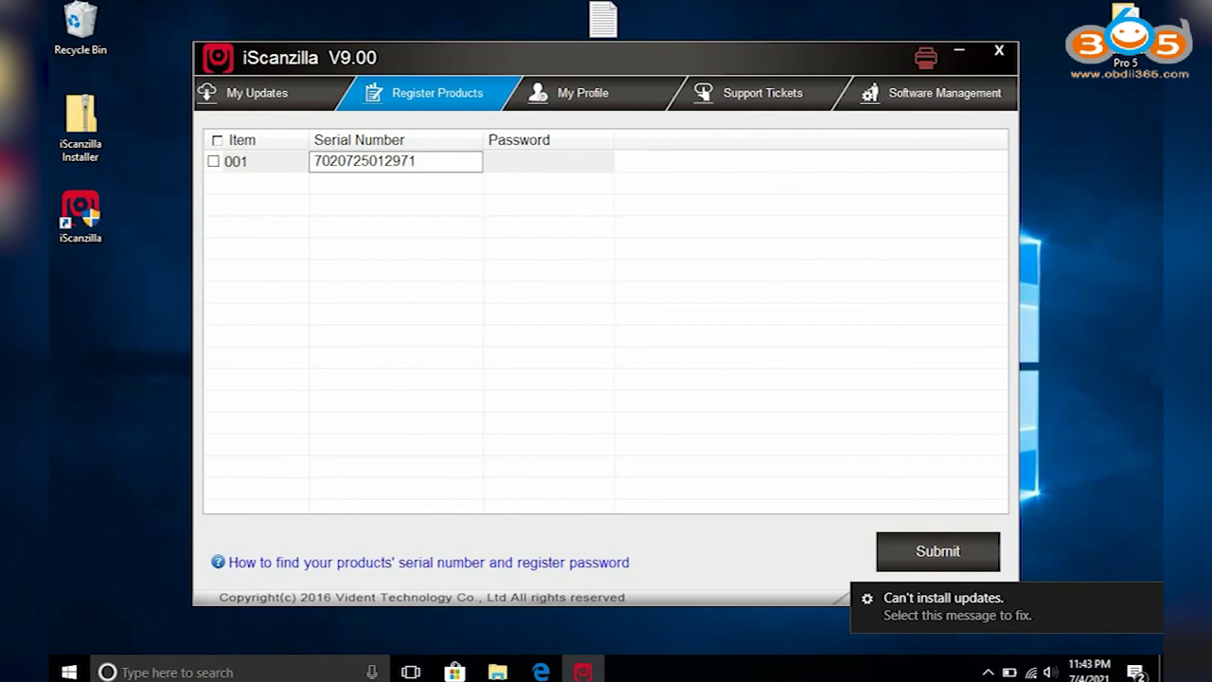
key(Return)
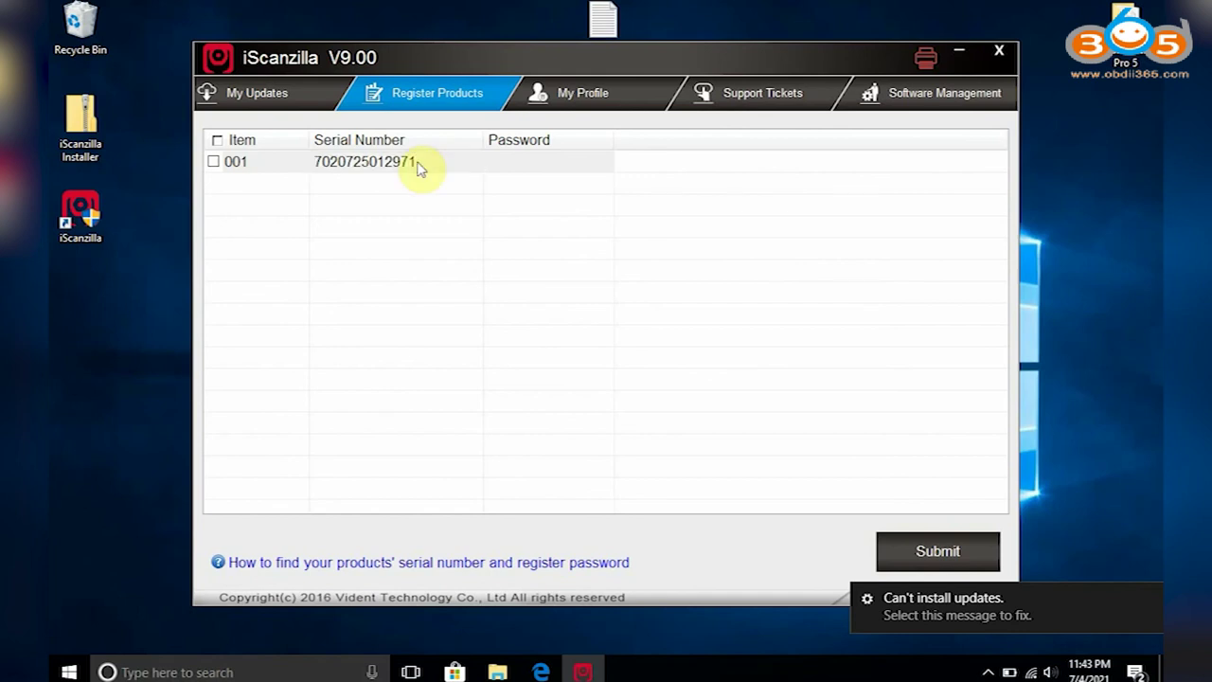
Step: Add the register password, tick row 001, submit the registration, and close iScanzilla
click(501, 164)
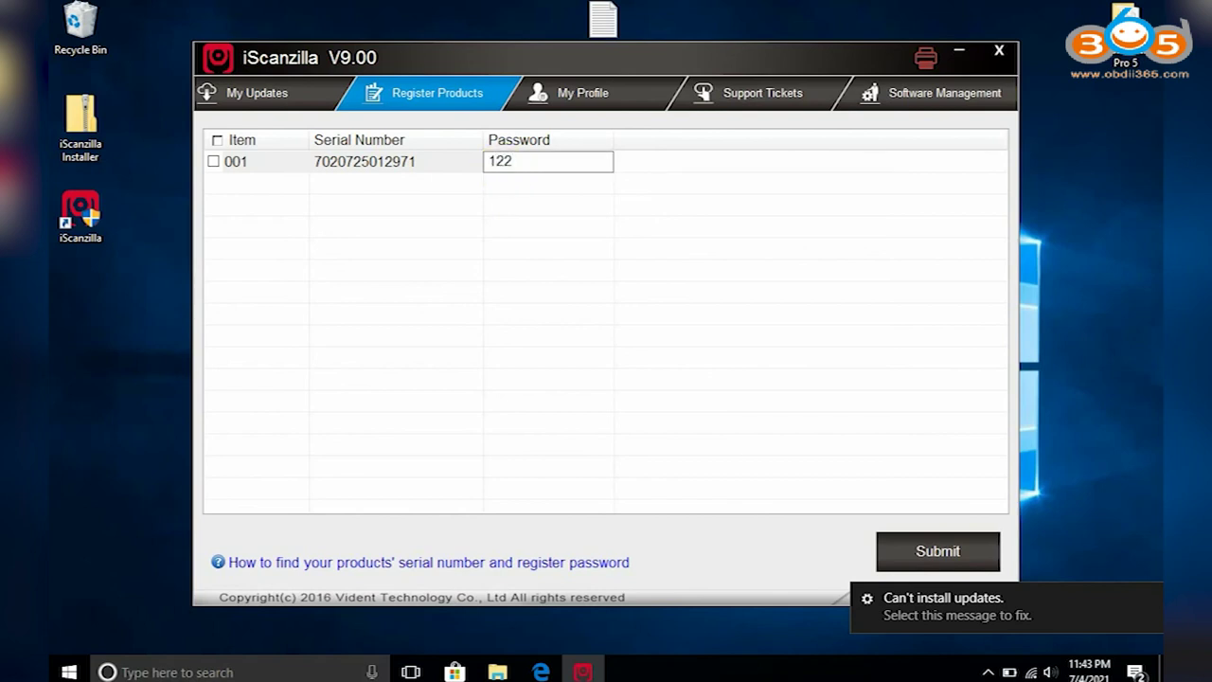
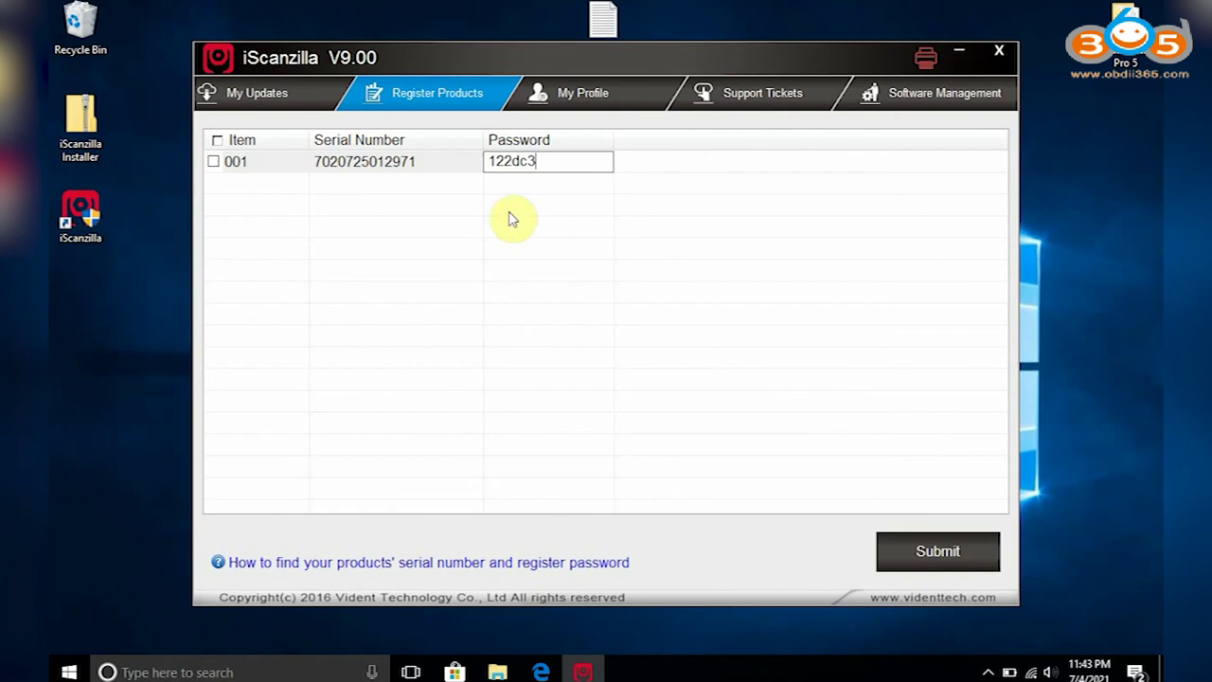
click(213, 161)
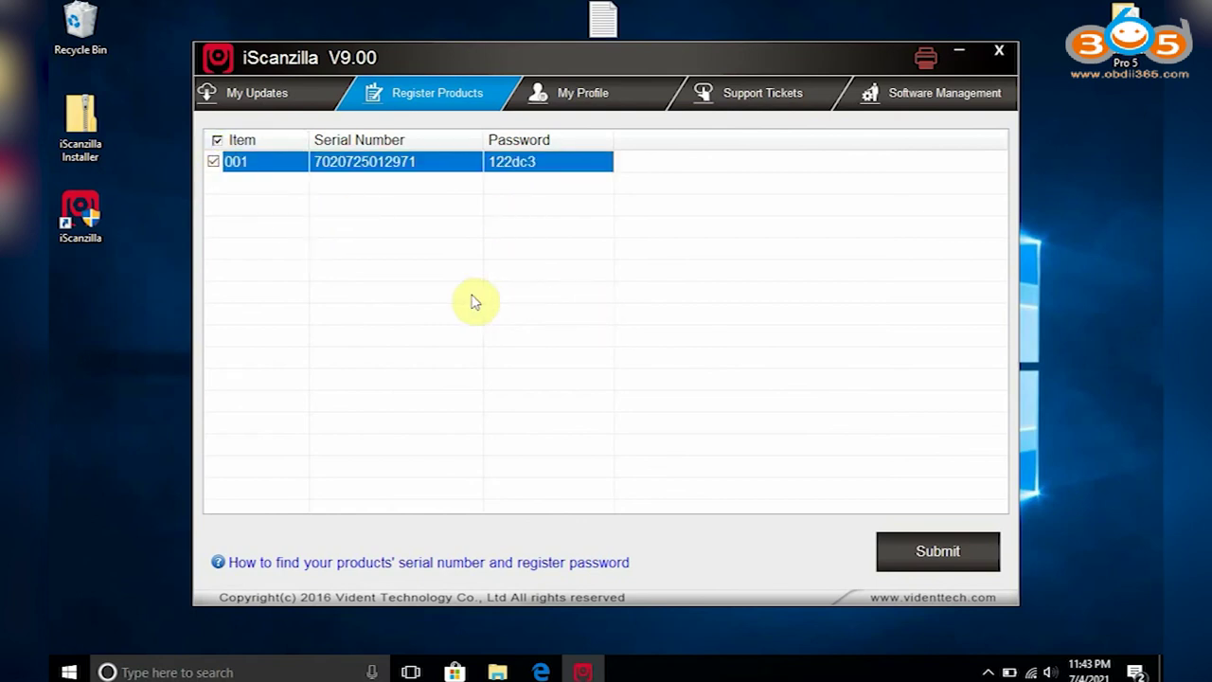
click(933, 553)
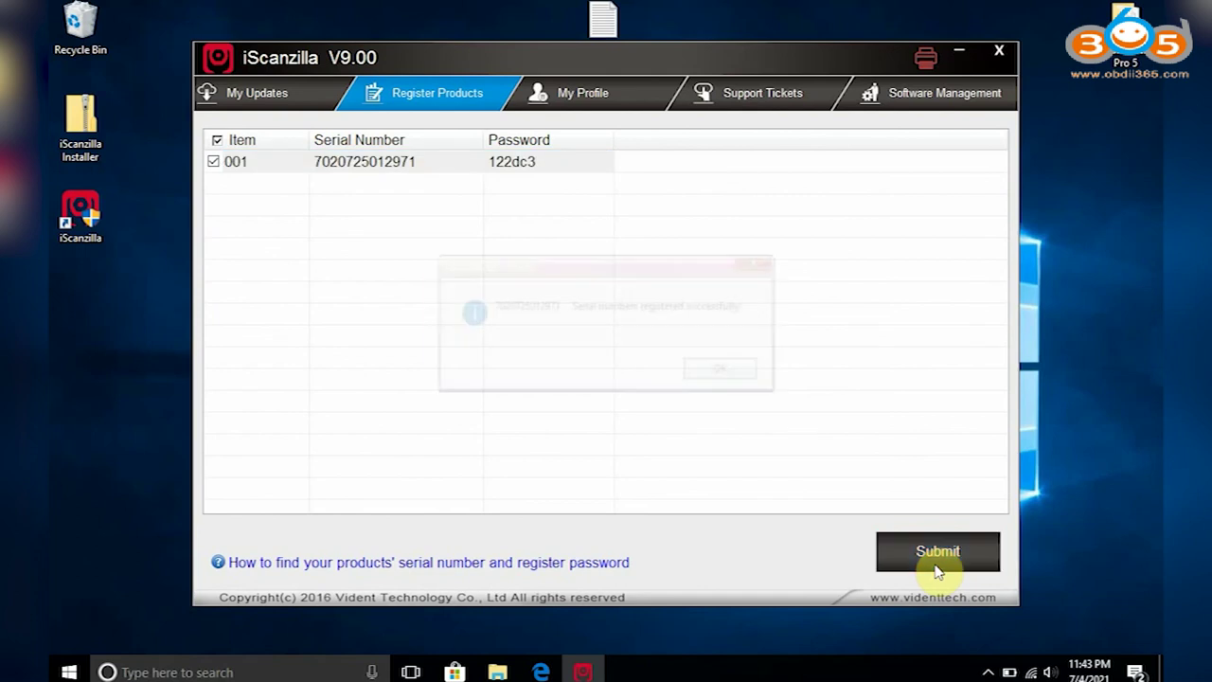
click(744, 372)
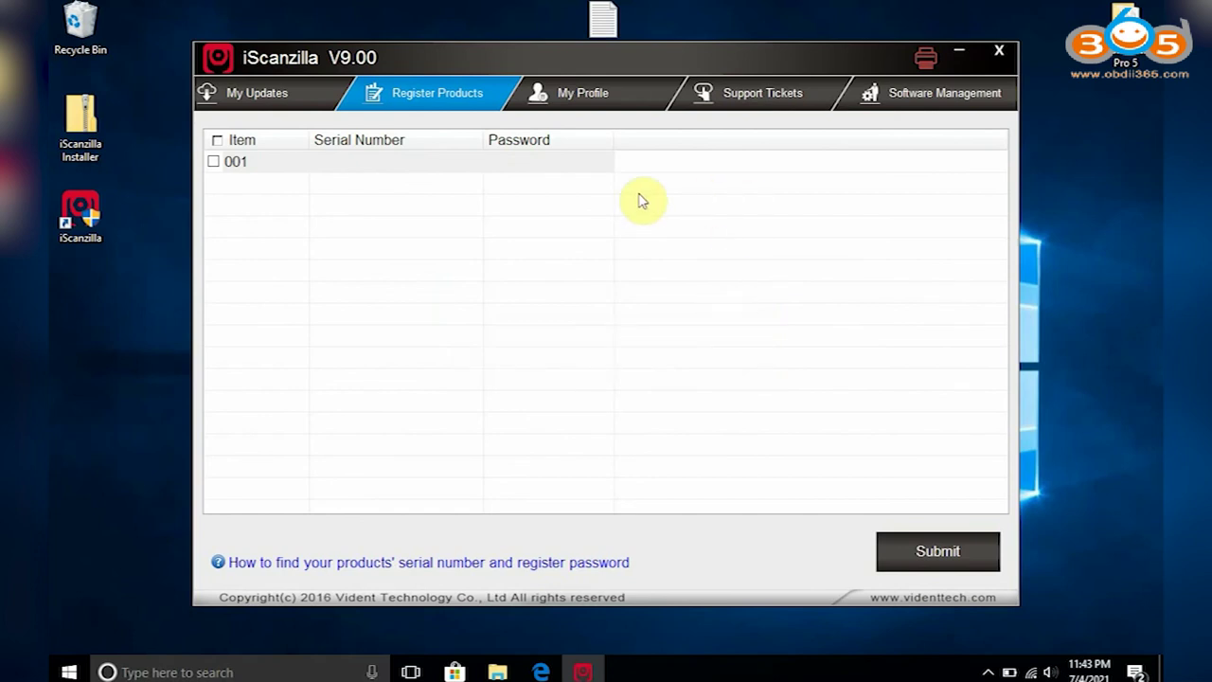
click(994, 57)
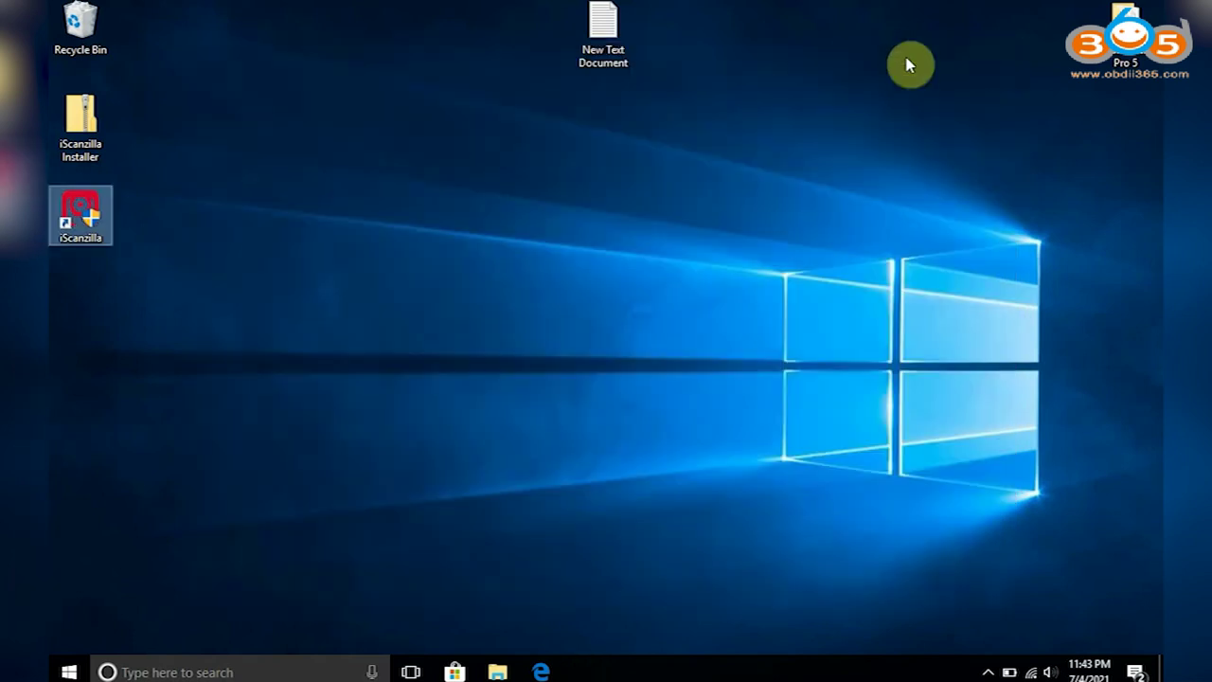
Step: Read the TF card note in Notepad, close the E: drive window, and relaunch iScanzilla
double_click(616, 51)
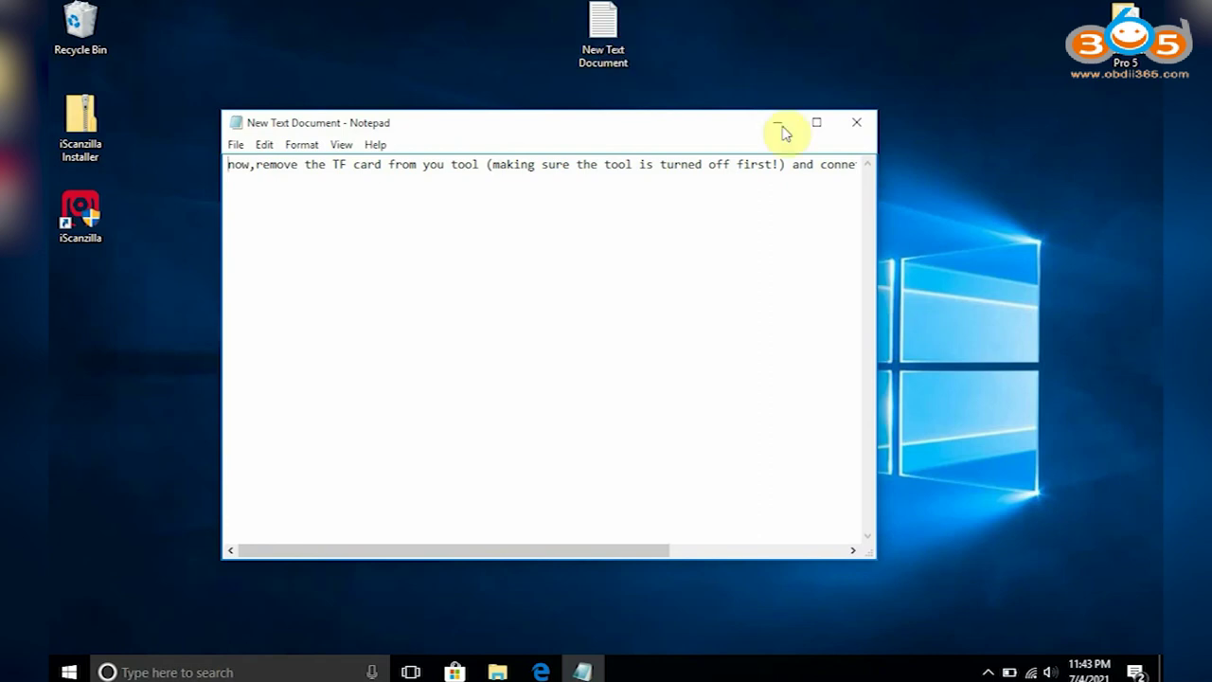
click(814, 123)
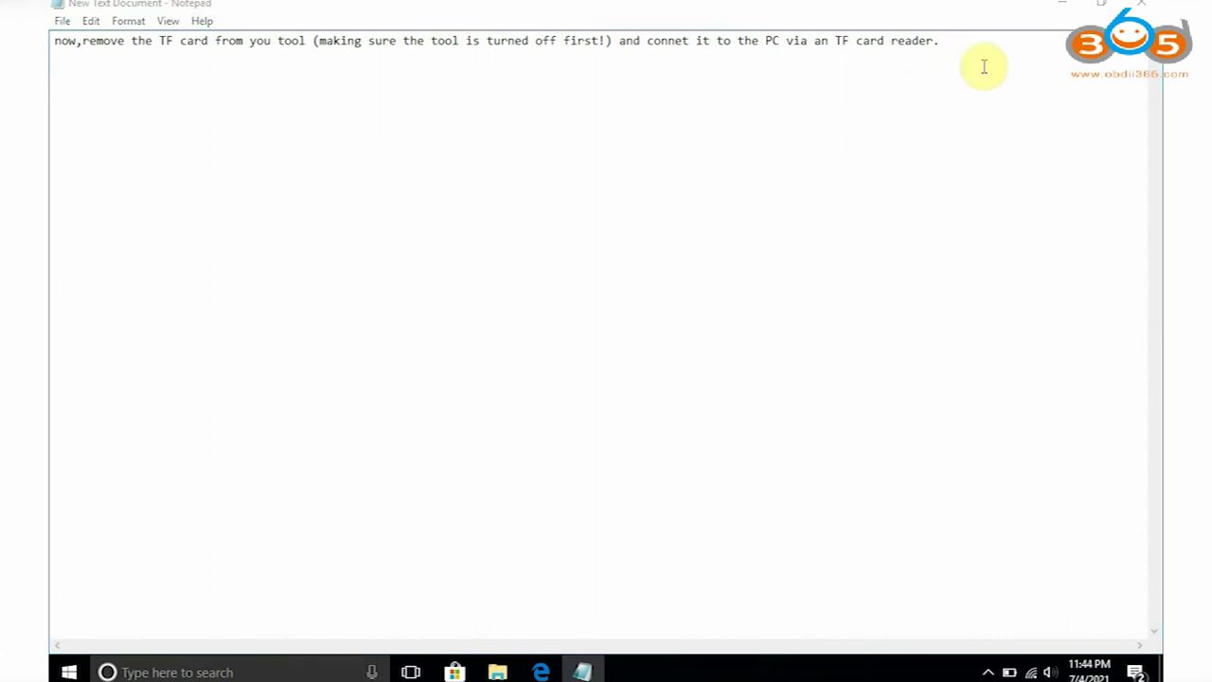
click(1061, 5)
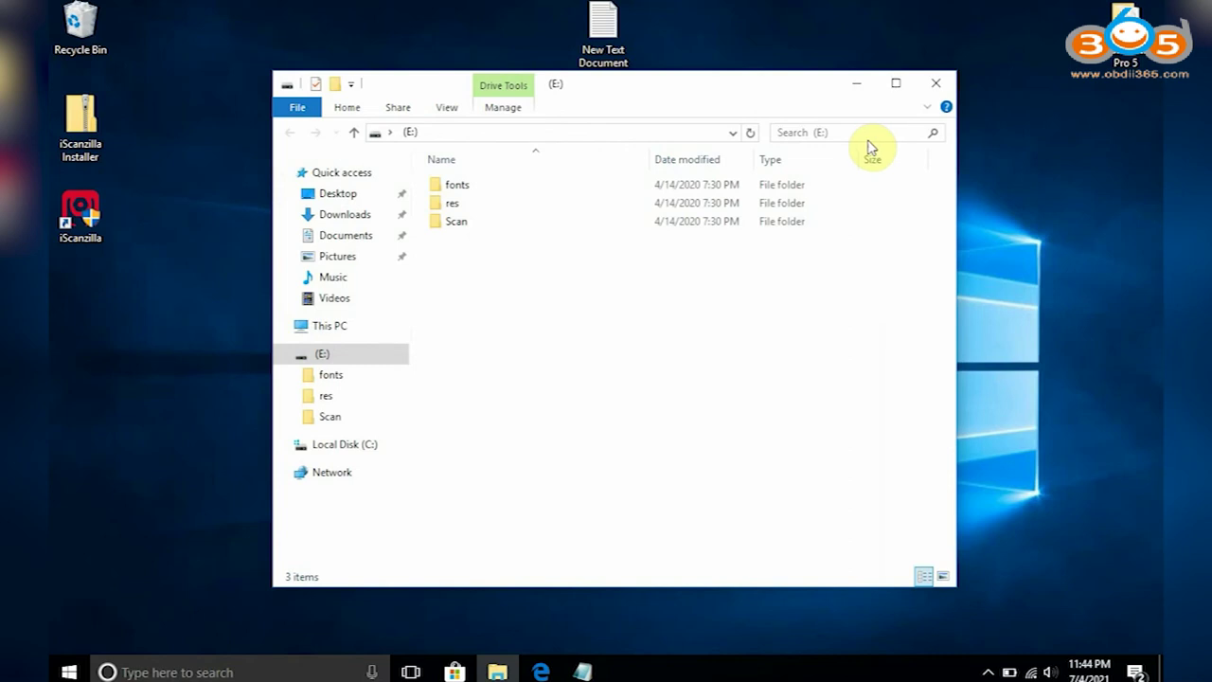
click(936, 83)
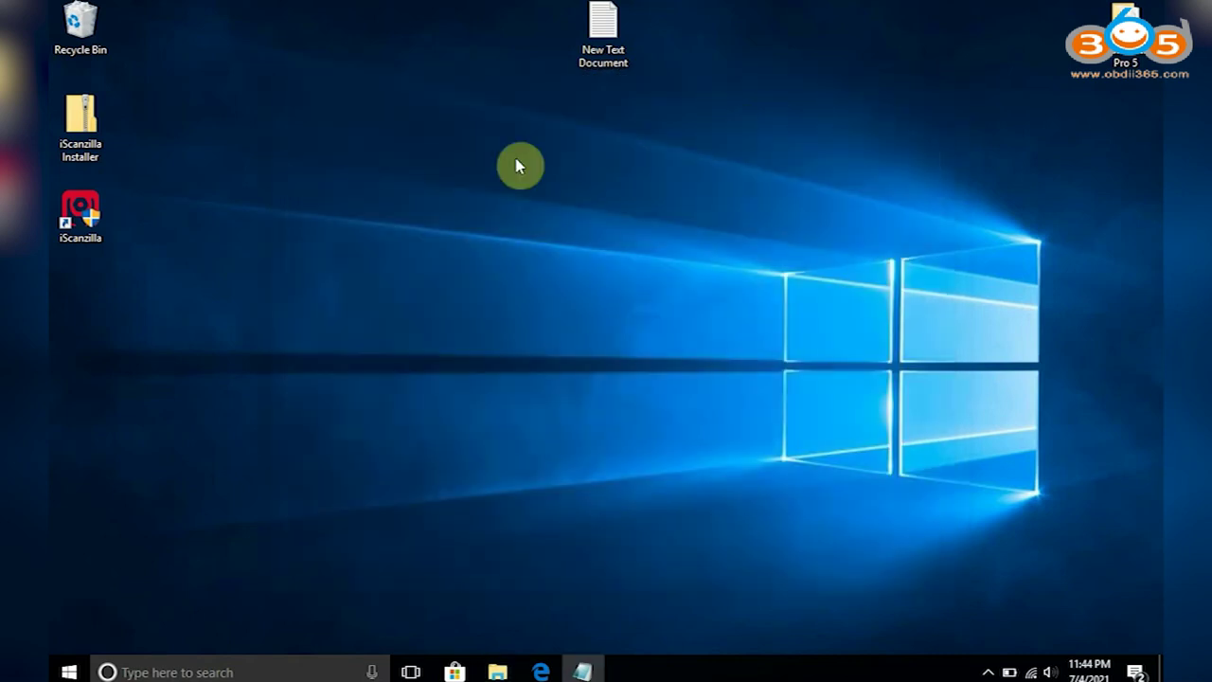
click(97, 231)
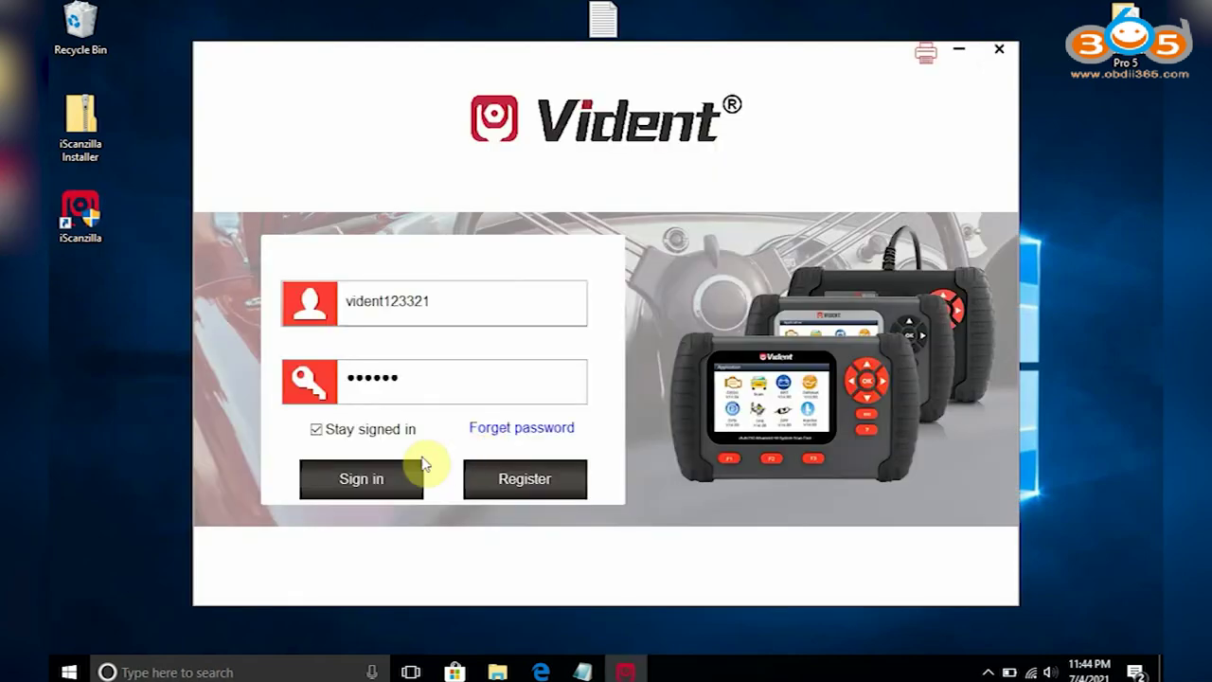
Step: Sign in to iScanzilla with the Vident account
click(388, 481)
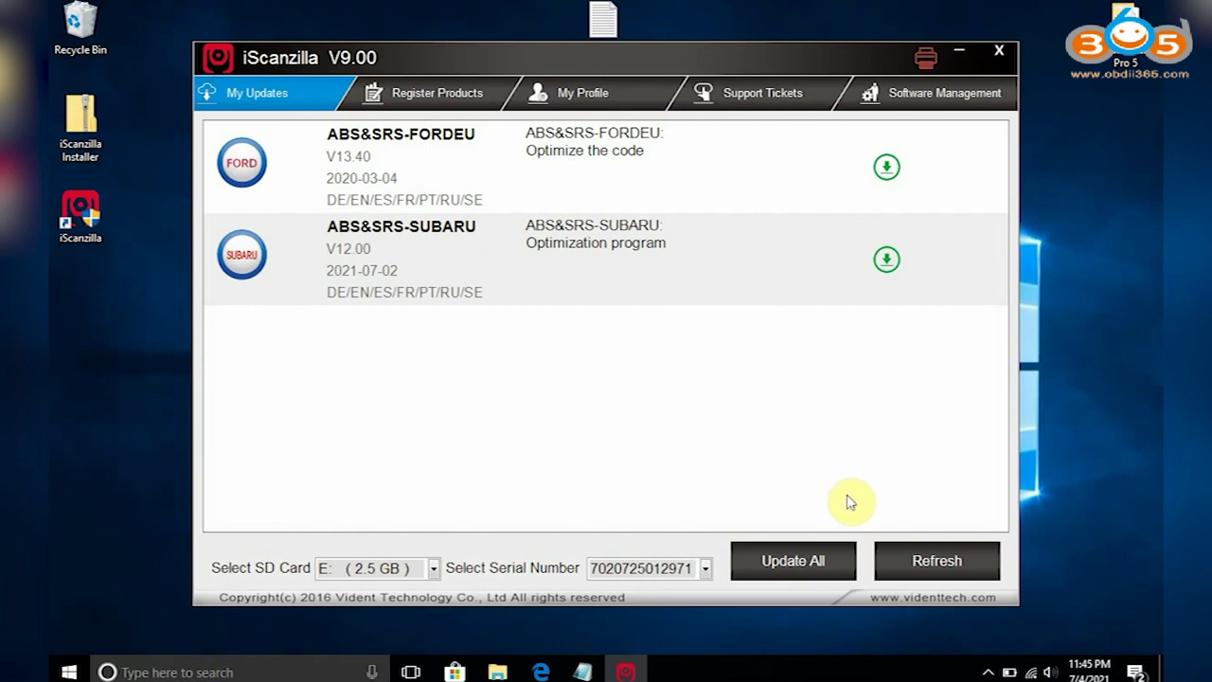
Step: Start Update All for ABS&SRS-FORDEU V13.40 and ABS&SRS-SUBARU V12.00 on TF card E:
click(834, 557)
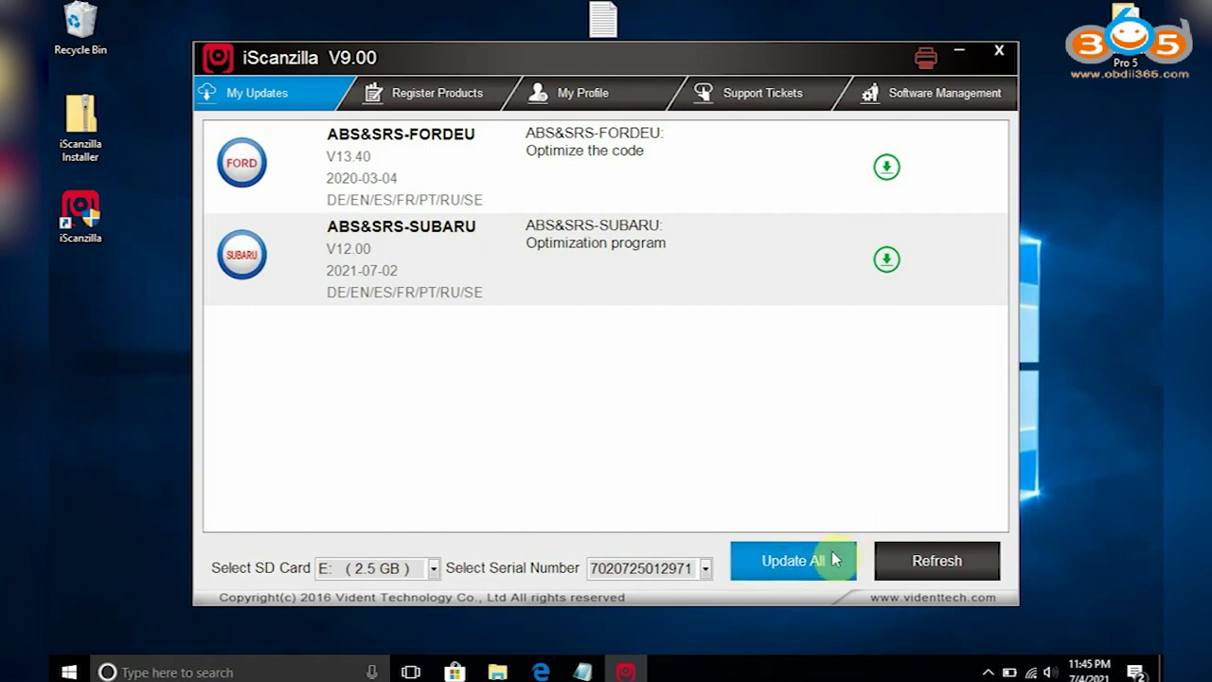